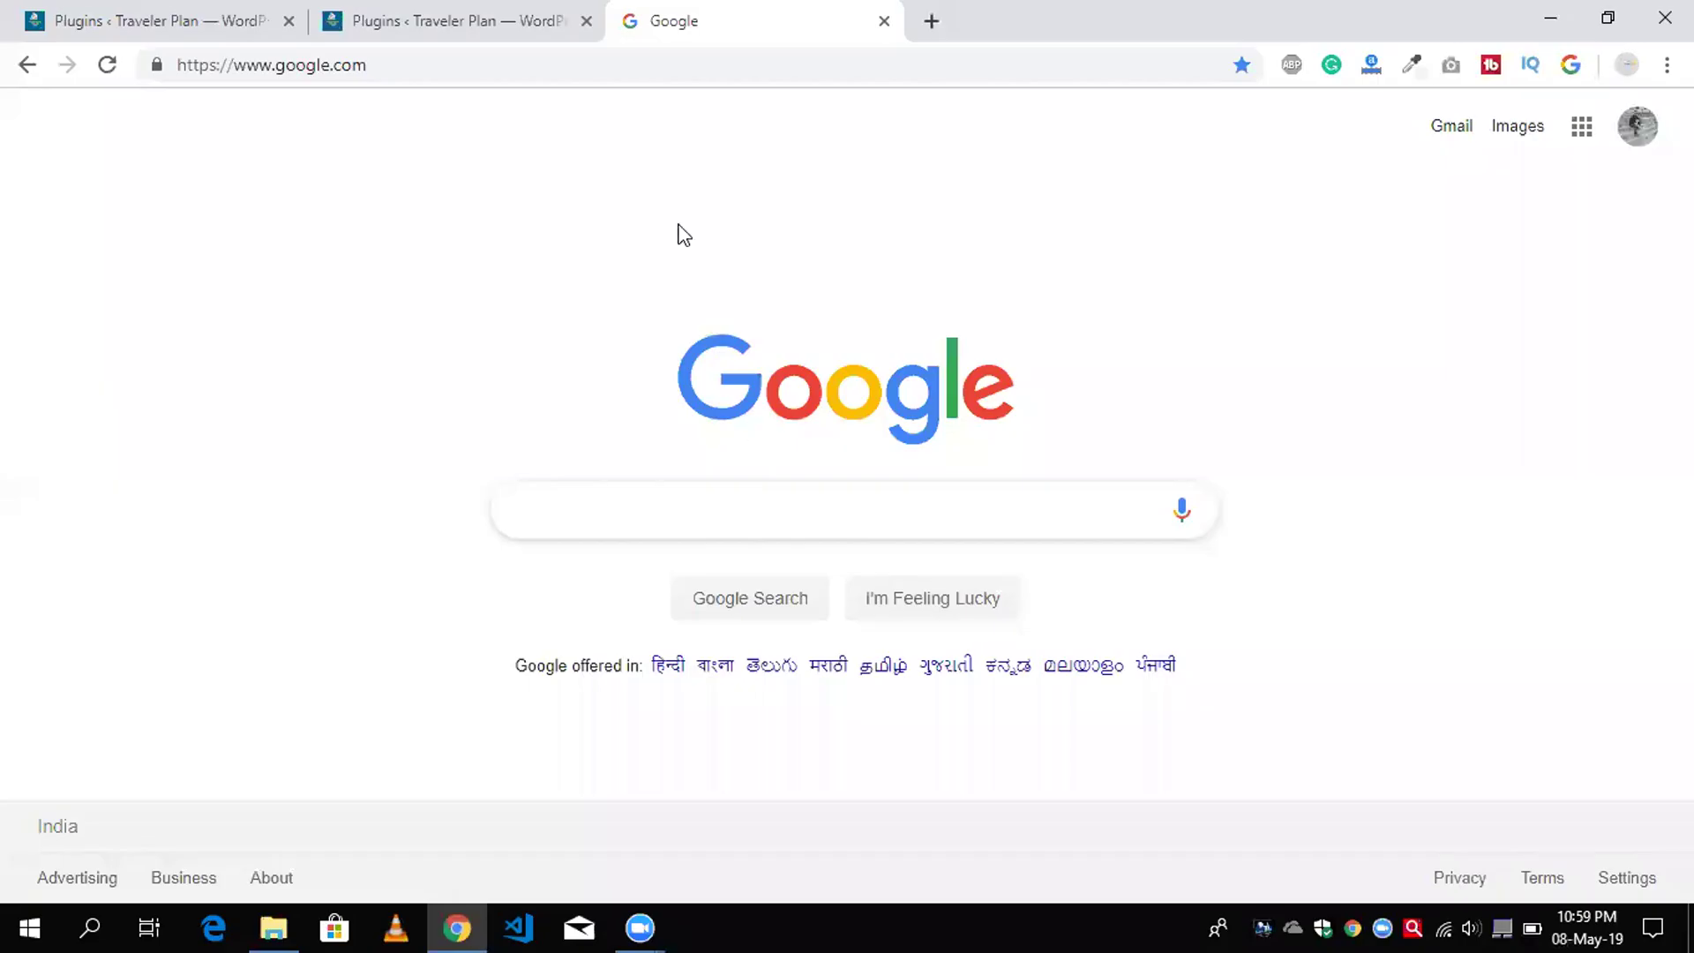
# Search the installed plugins for 'embed any document' and find no matching plugin.
pyautogui.hotkey('ctrl', 'shift', 'Tab')
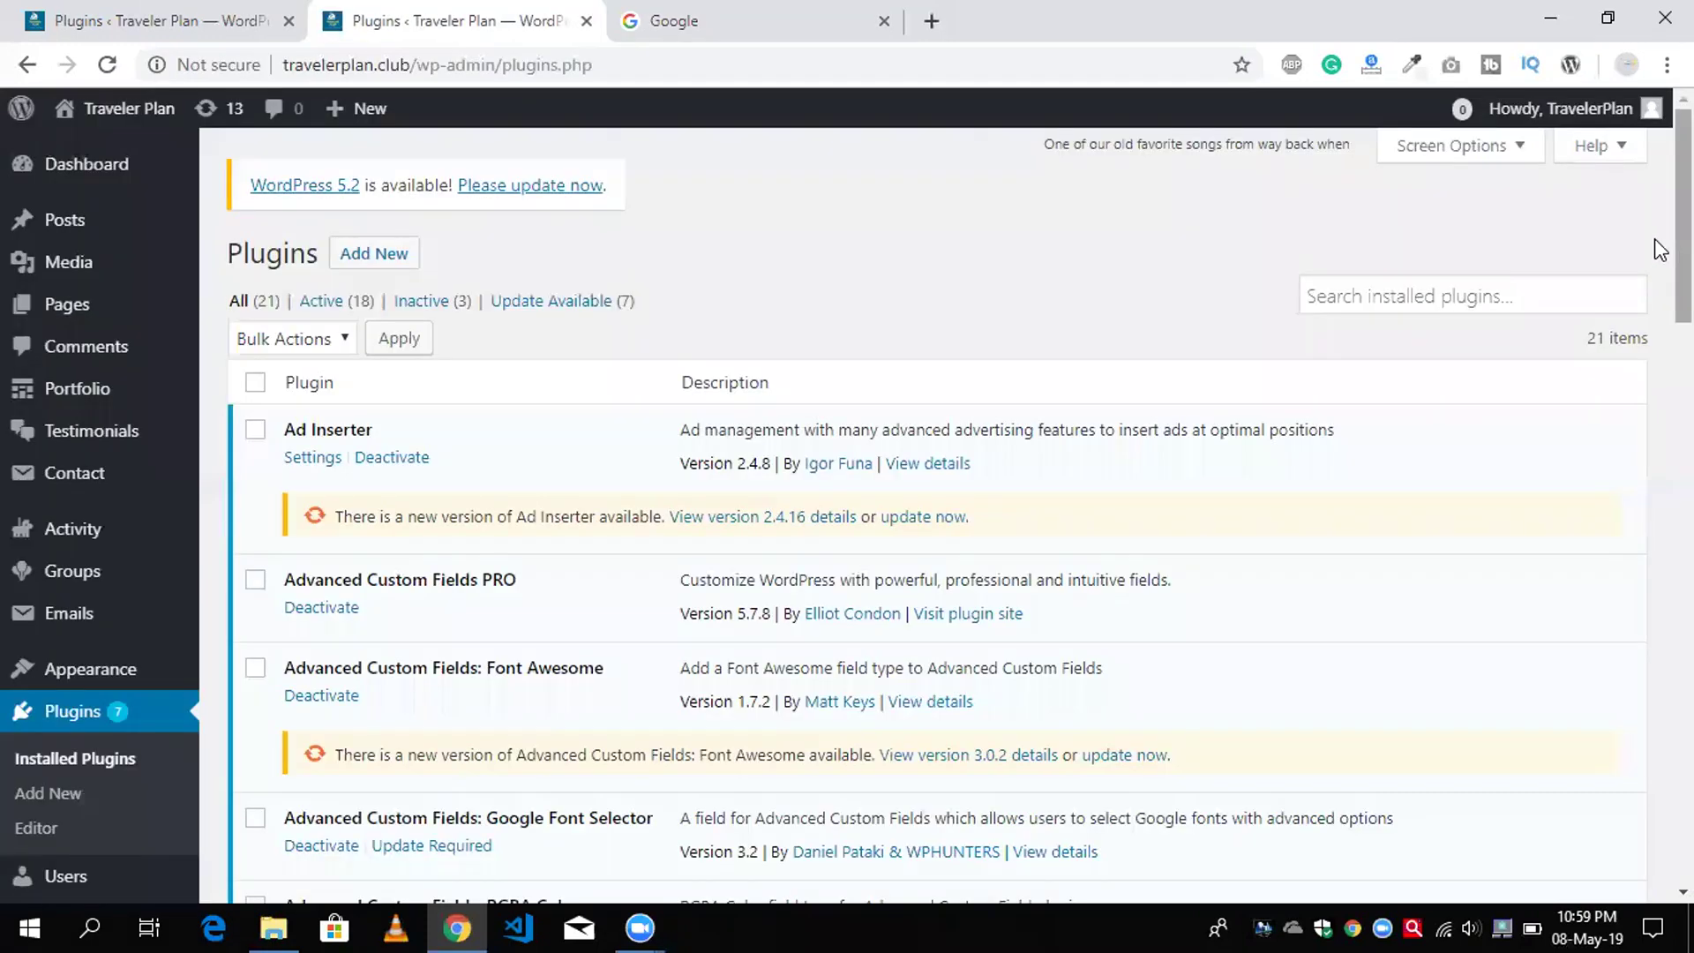
pyautogui.scroll(-1, 1458, 282)
pyautogui.click(1458, 282)
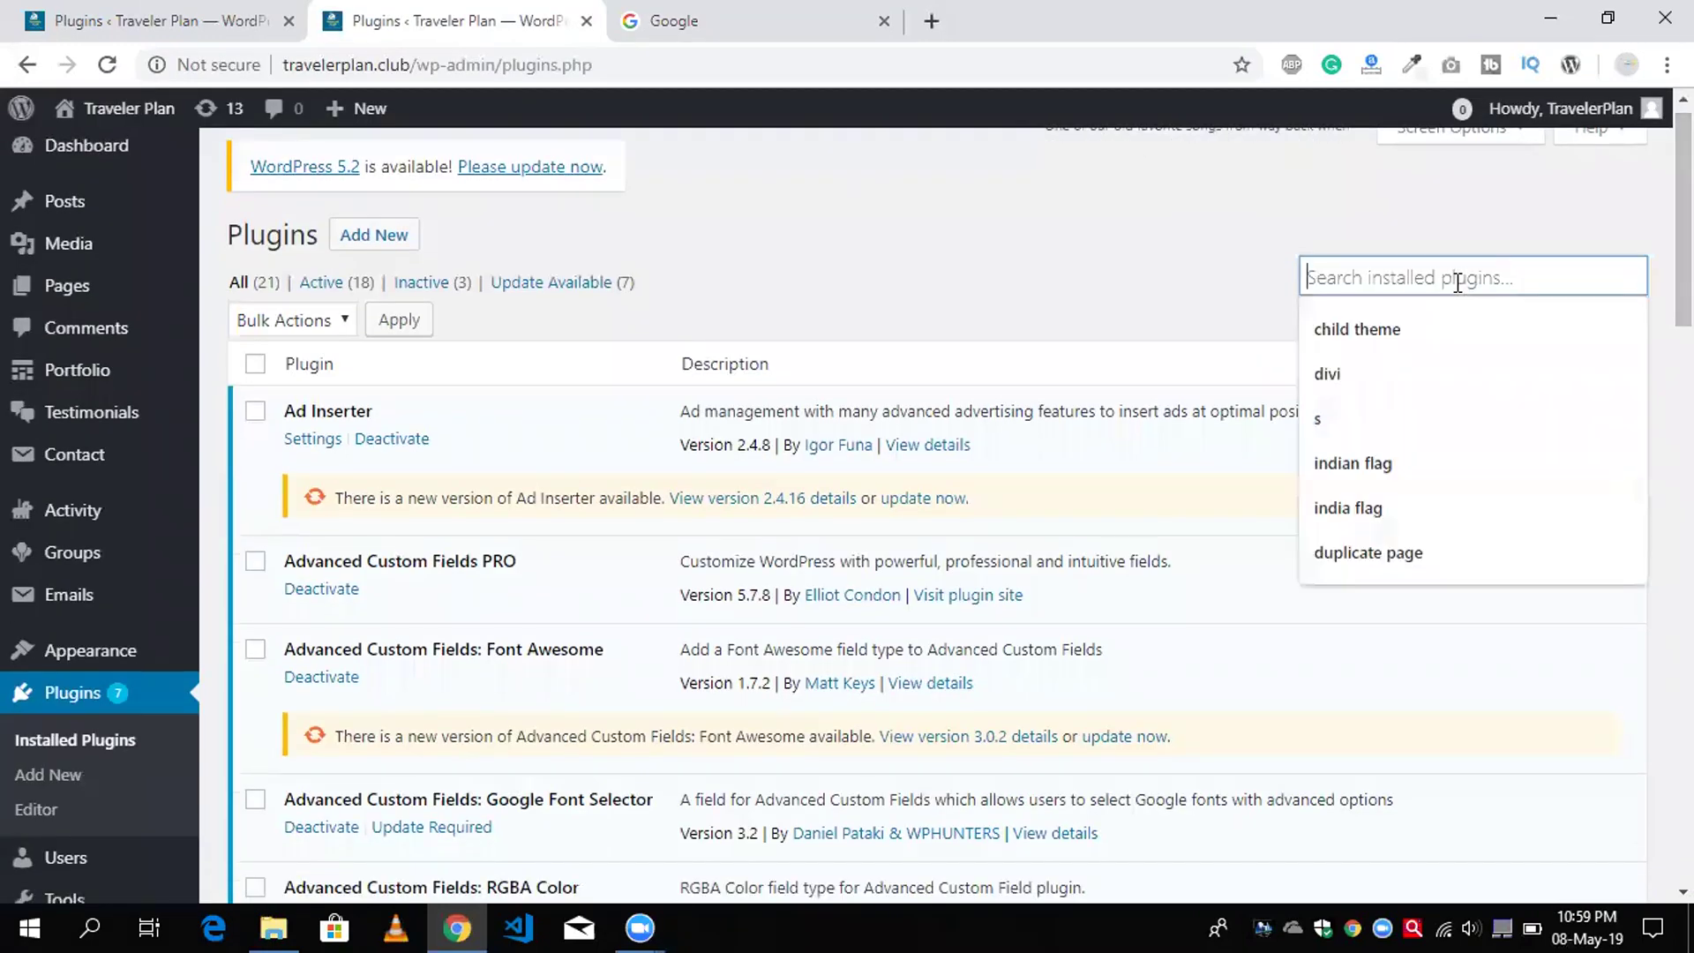
pyautogui.write('em')
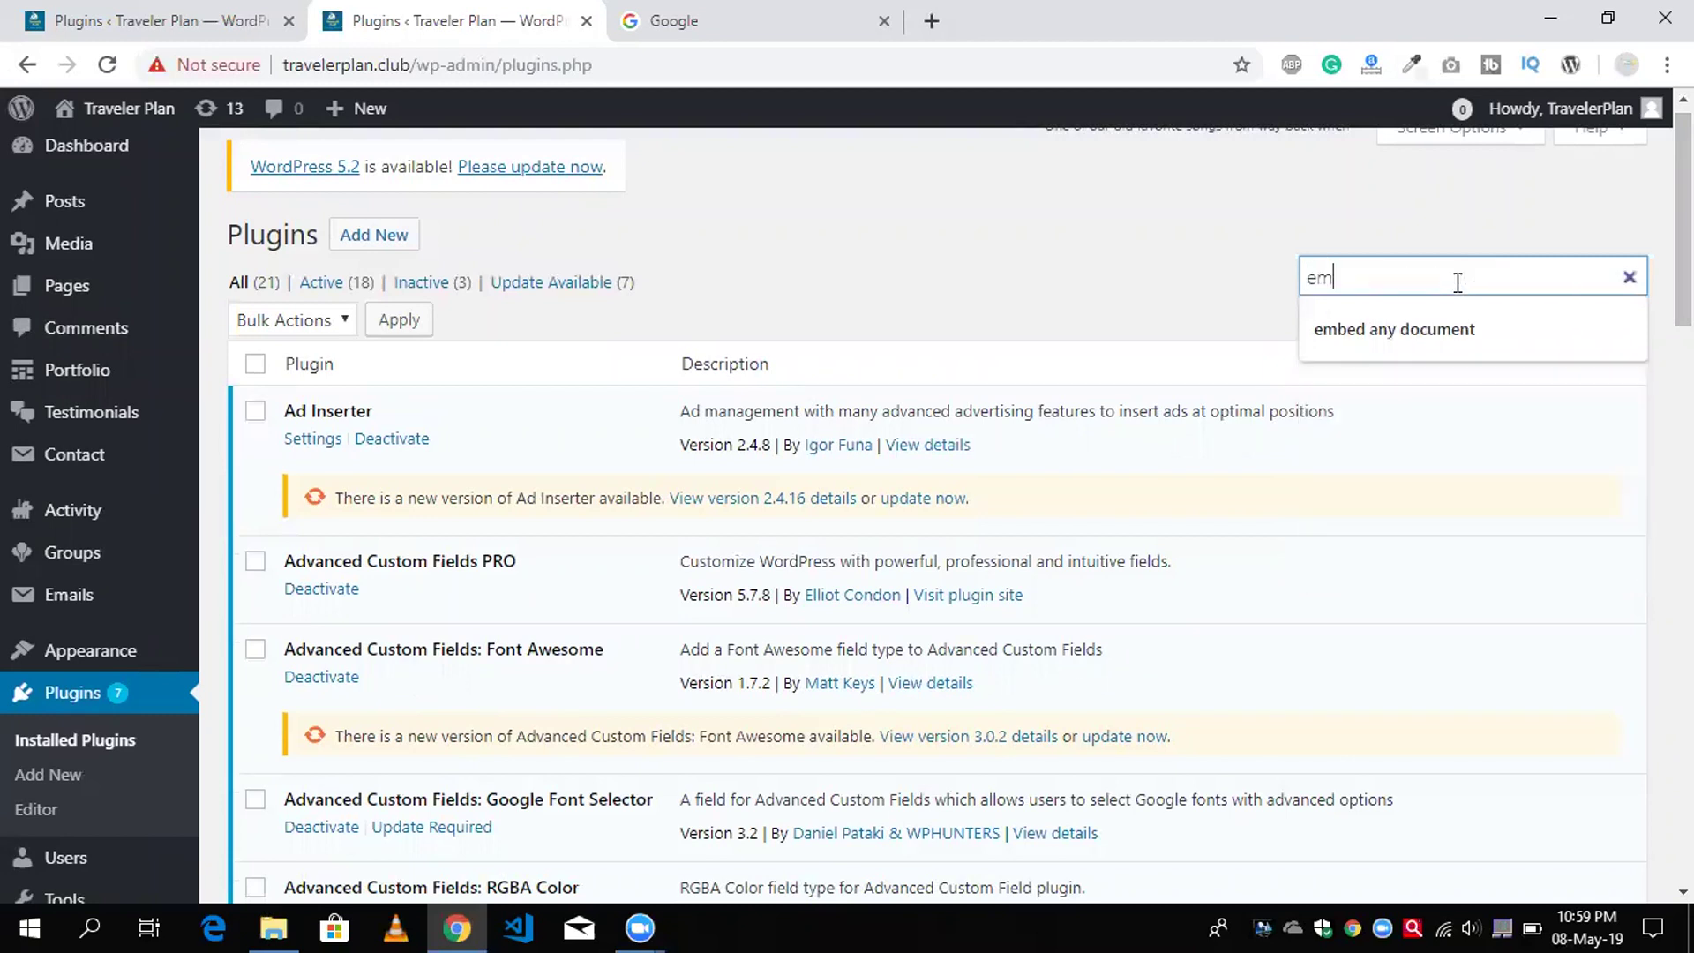
pyautogui.press('BackSpace')
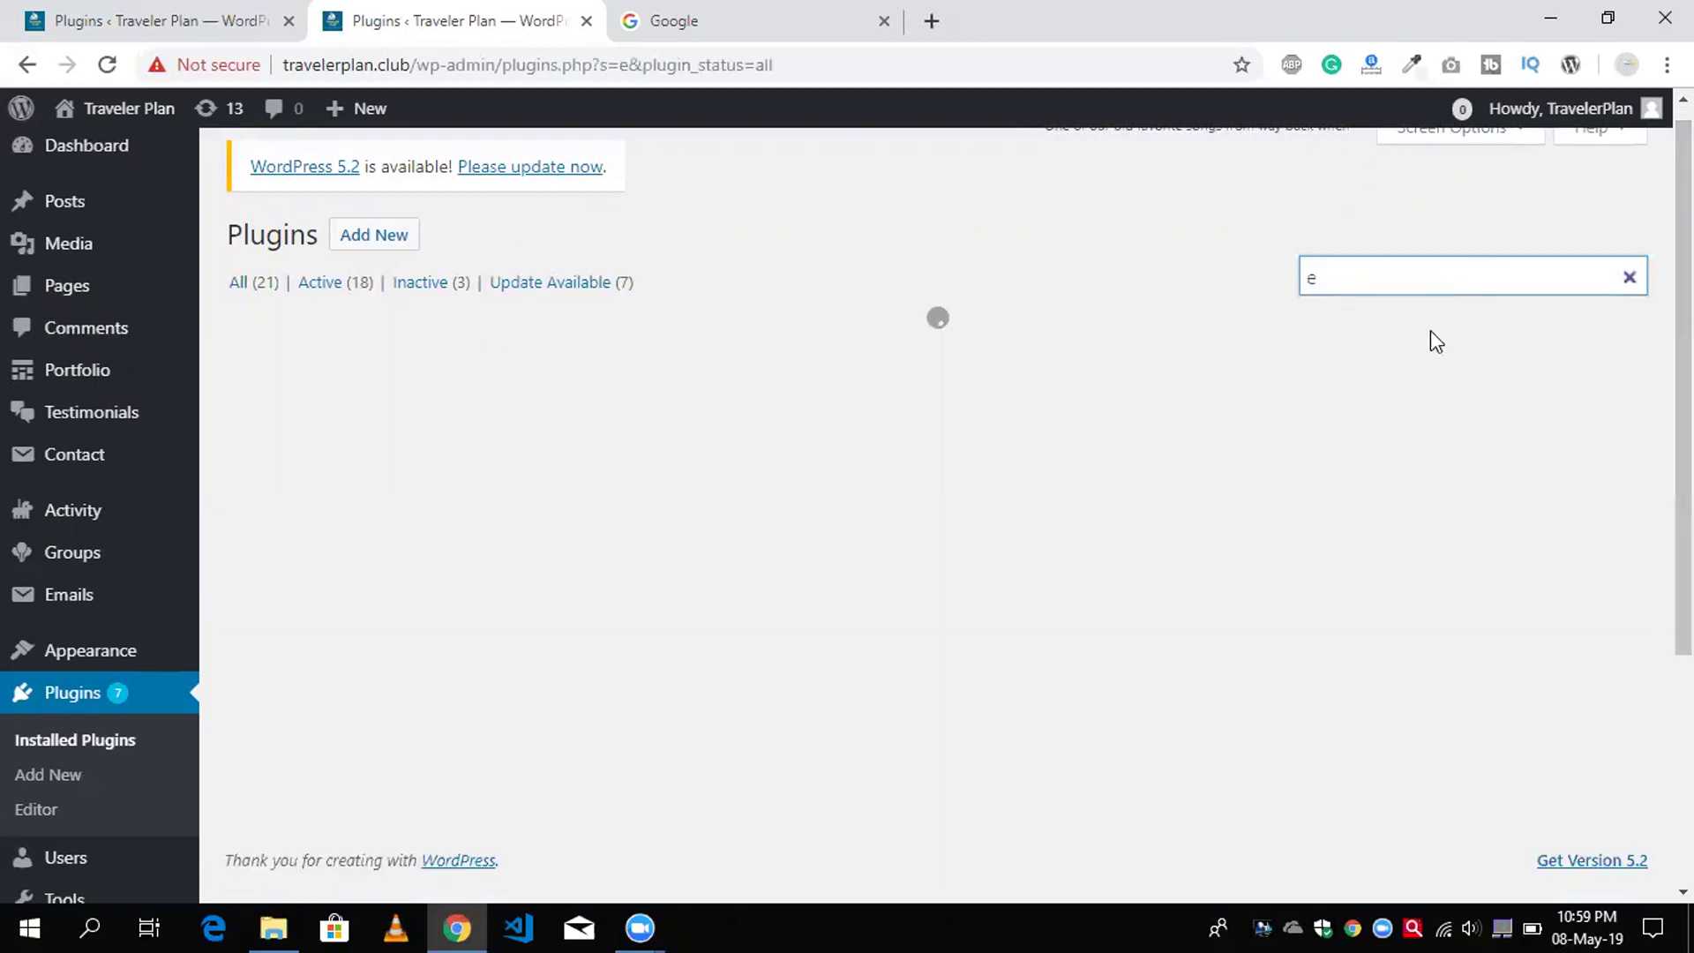
pyautogui.write('mb')
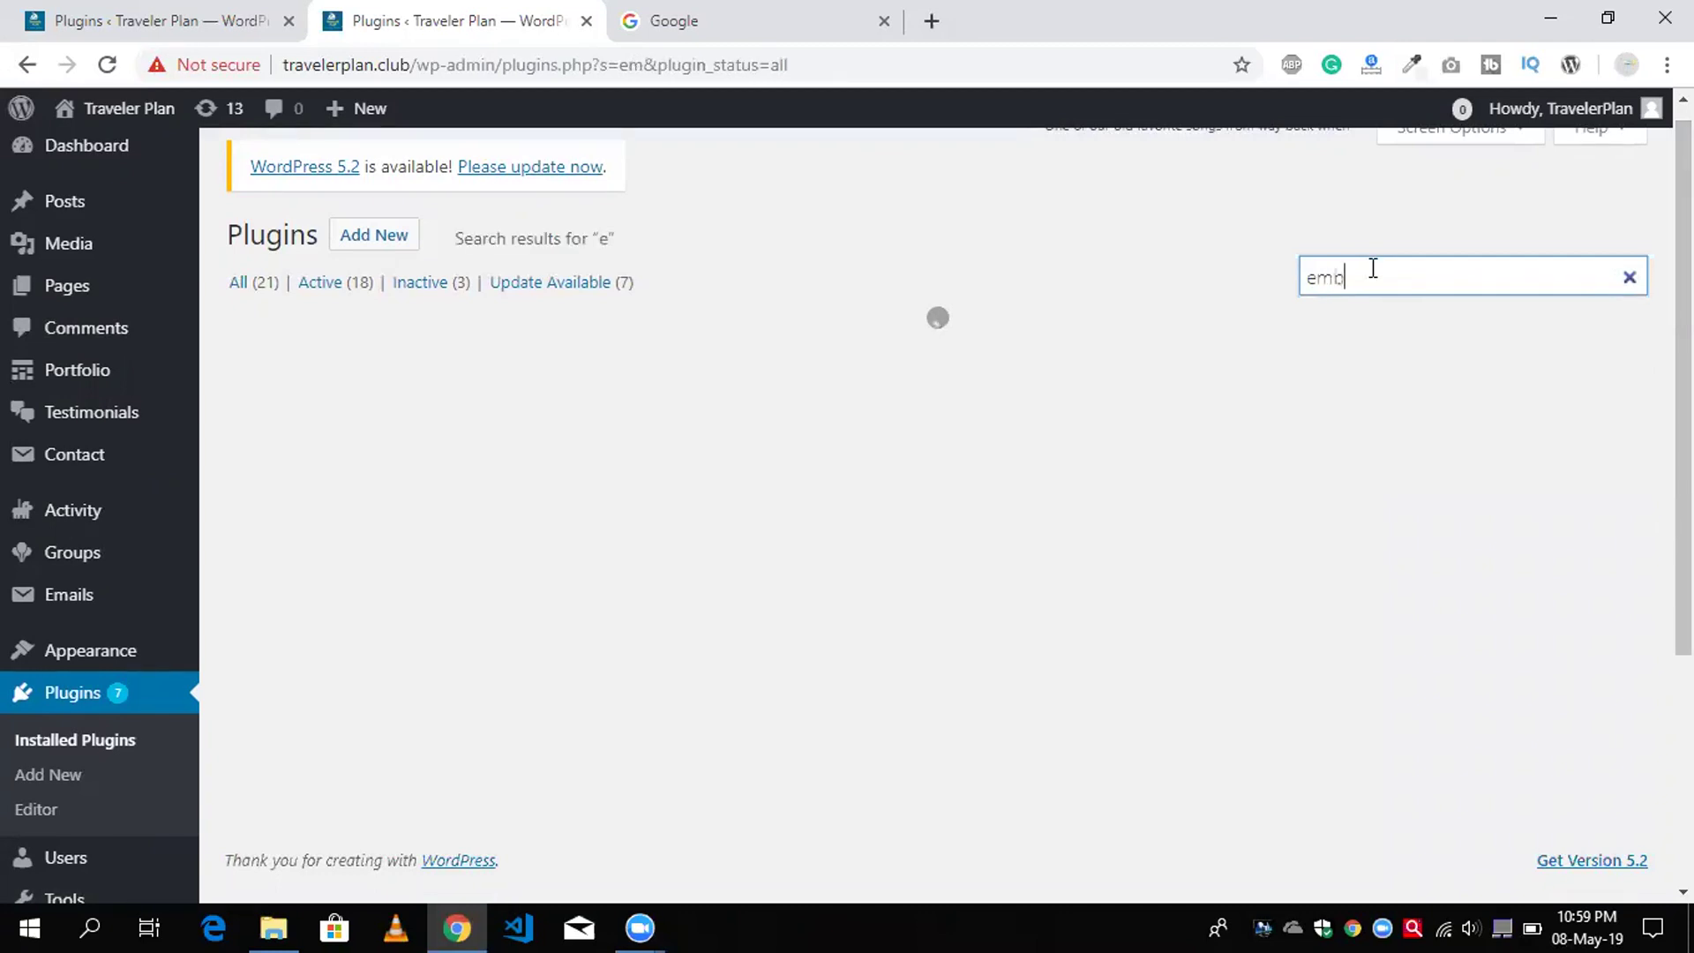
pyautogui.write('ed any doc')
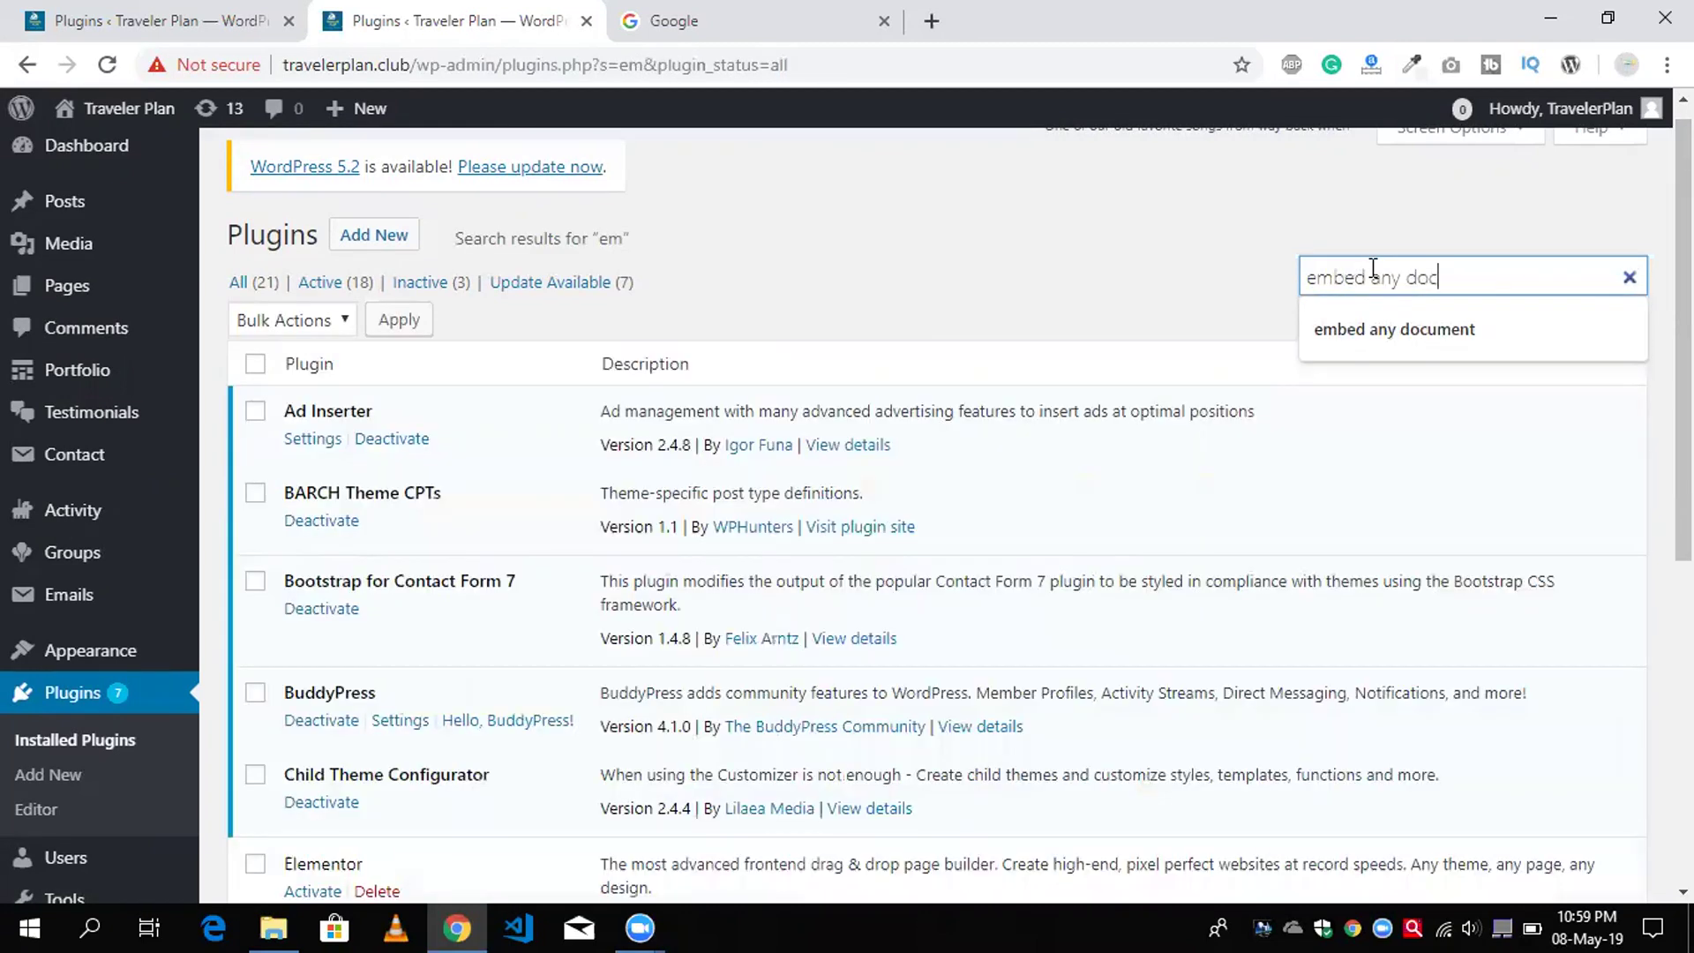
pyautogui.write('ume')
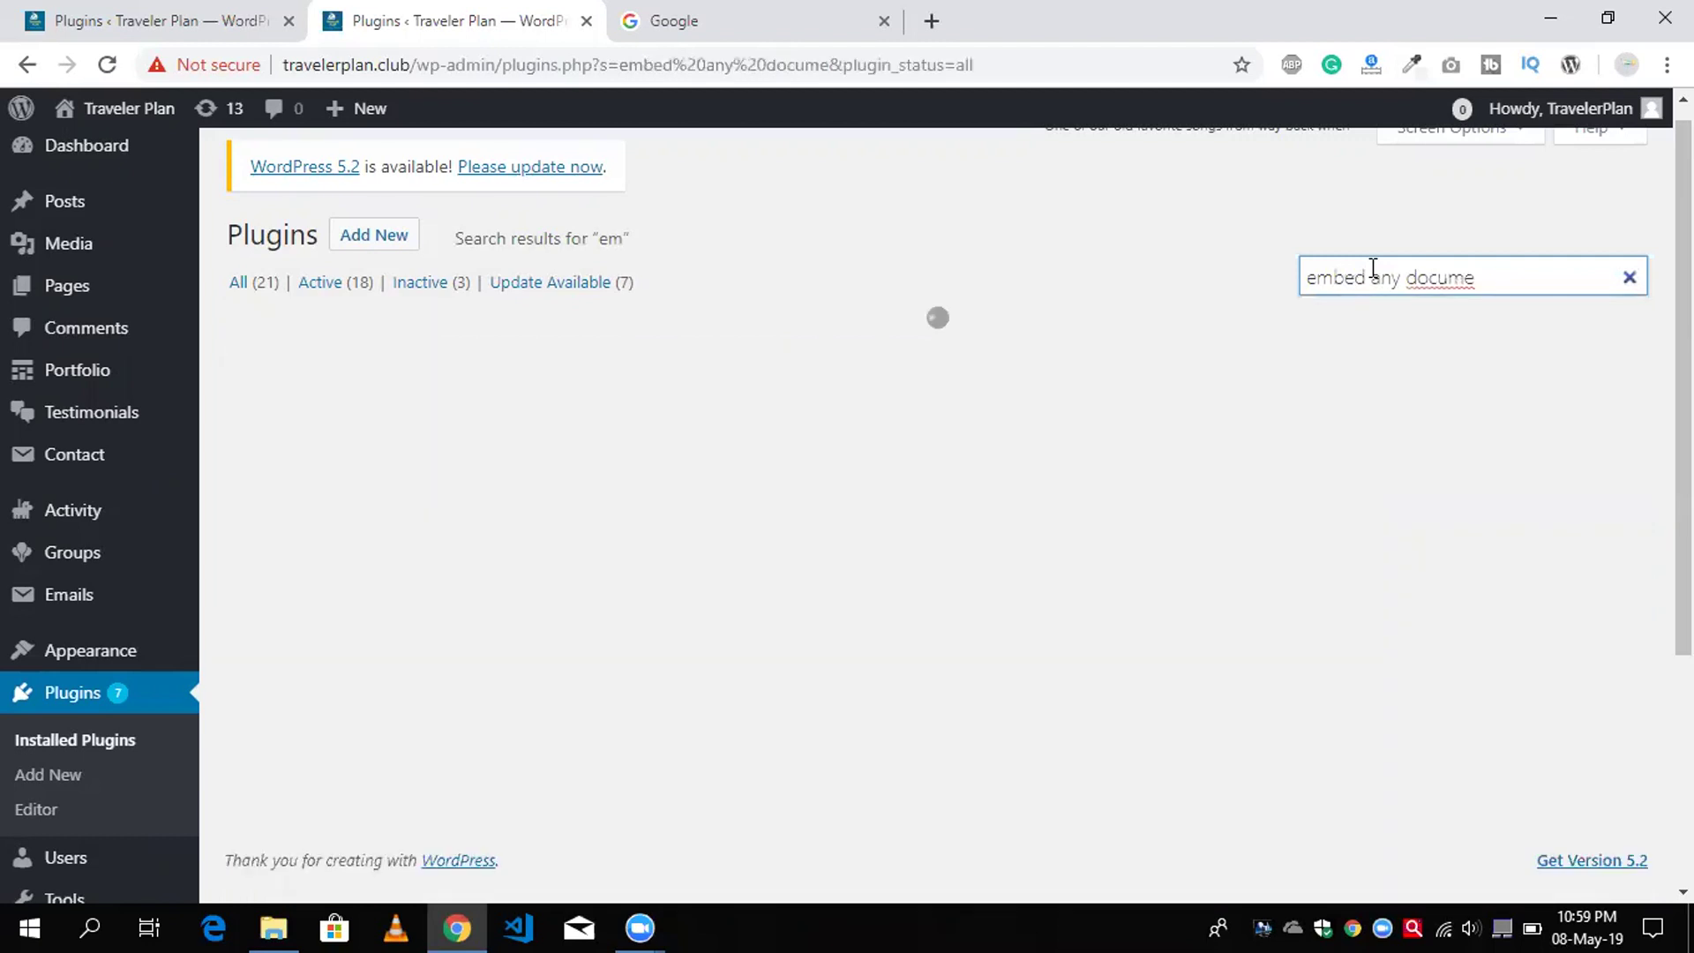
pyautogui.write('nt')
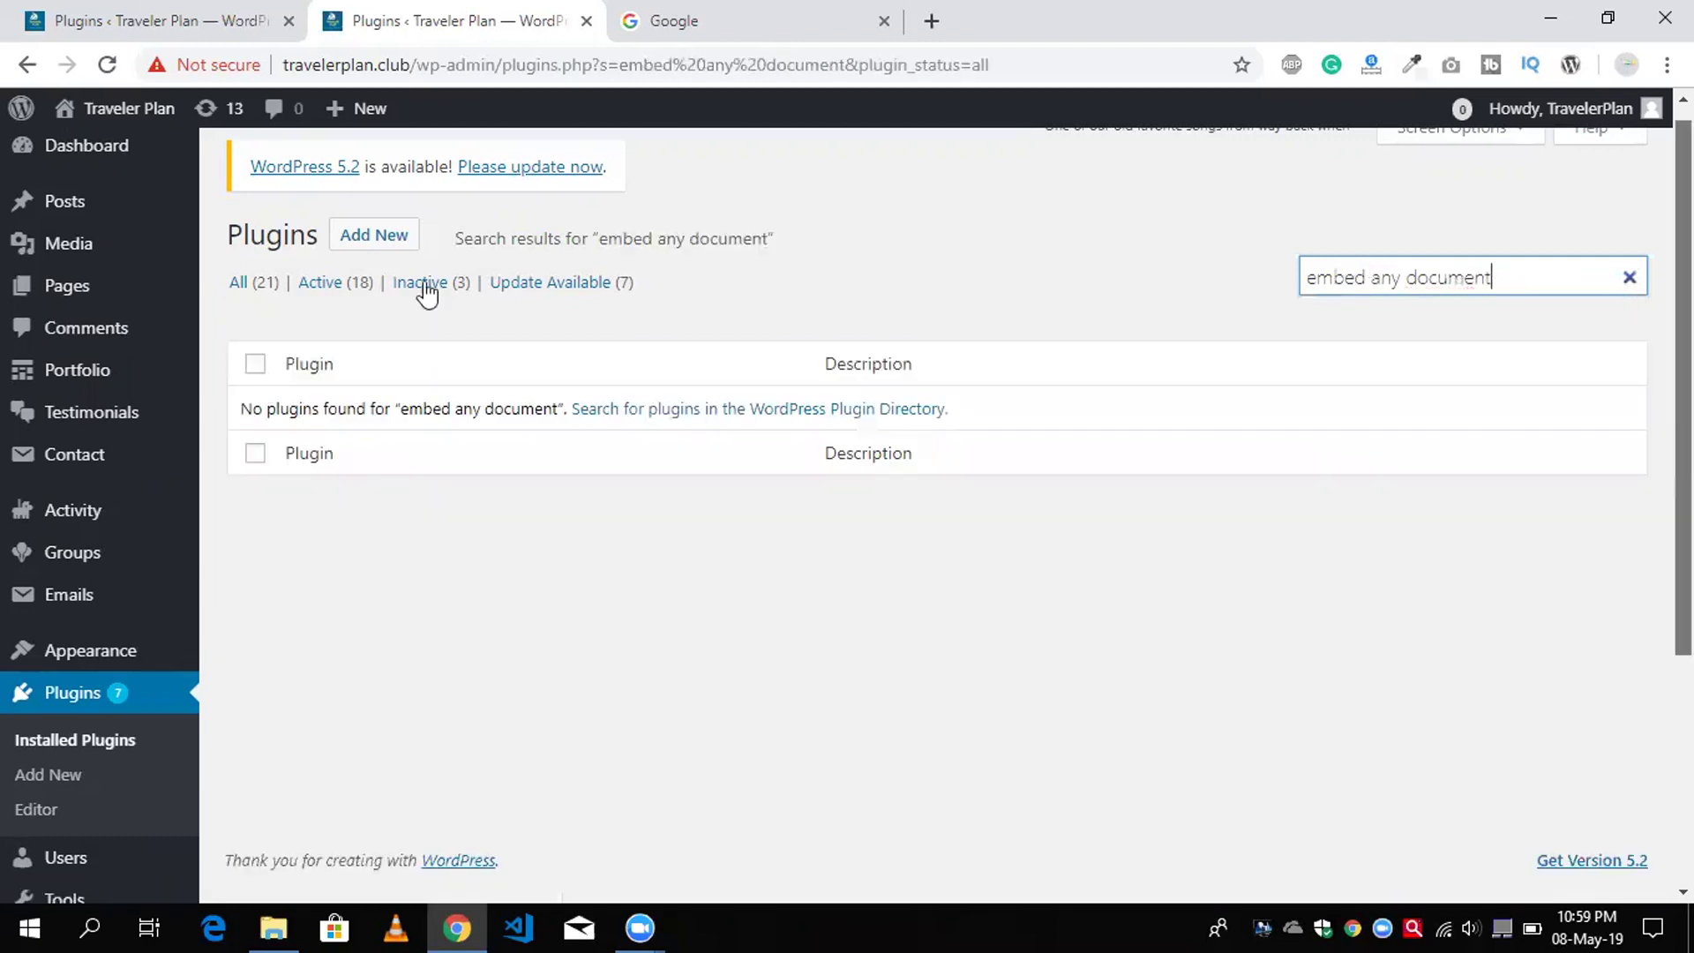
pyautogui.scroll(-1, 362, 217)
# Find 'embed any document' in the plugin directory, then install and activate Embed Any Document.
pyautogui.click(371, 226)
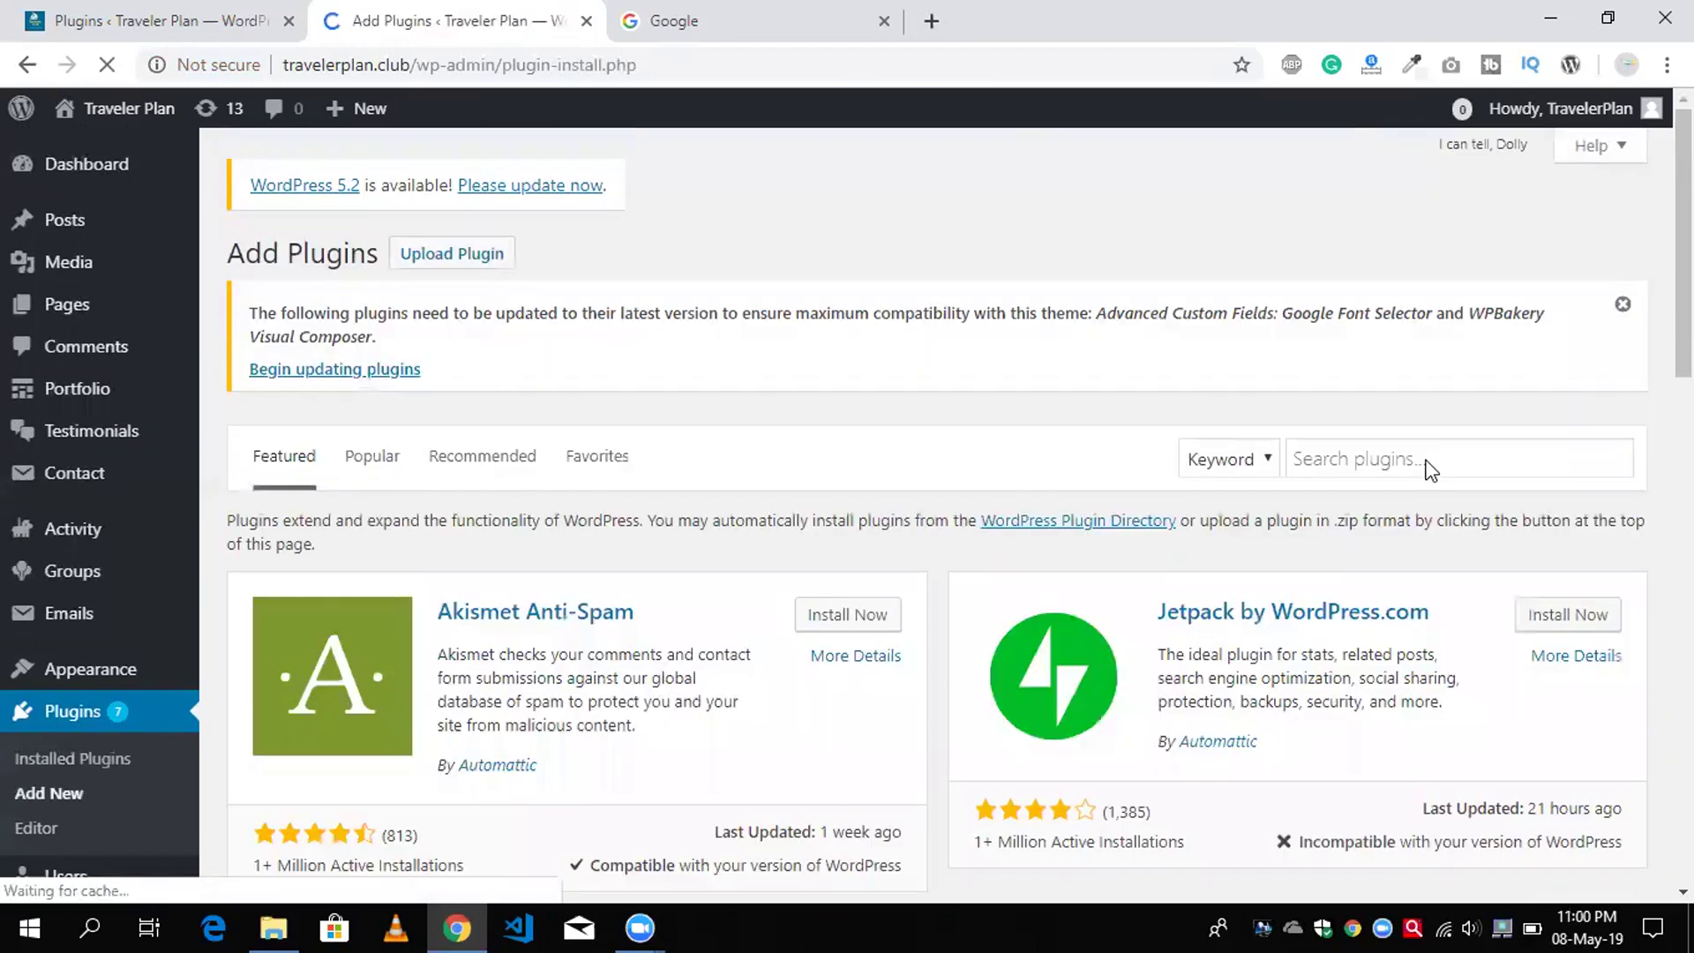
pyautogui.click(1430, 469)
pyautogui.write('em')
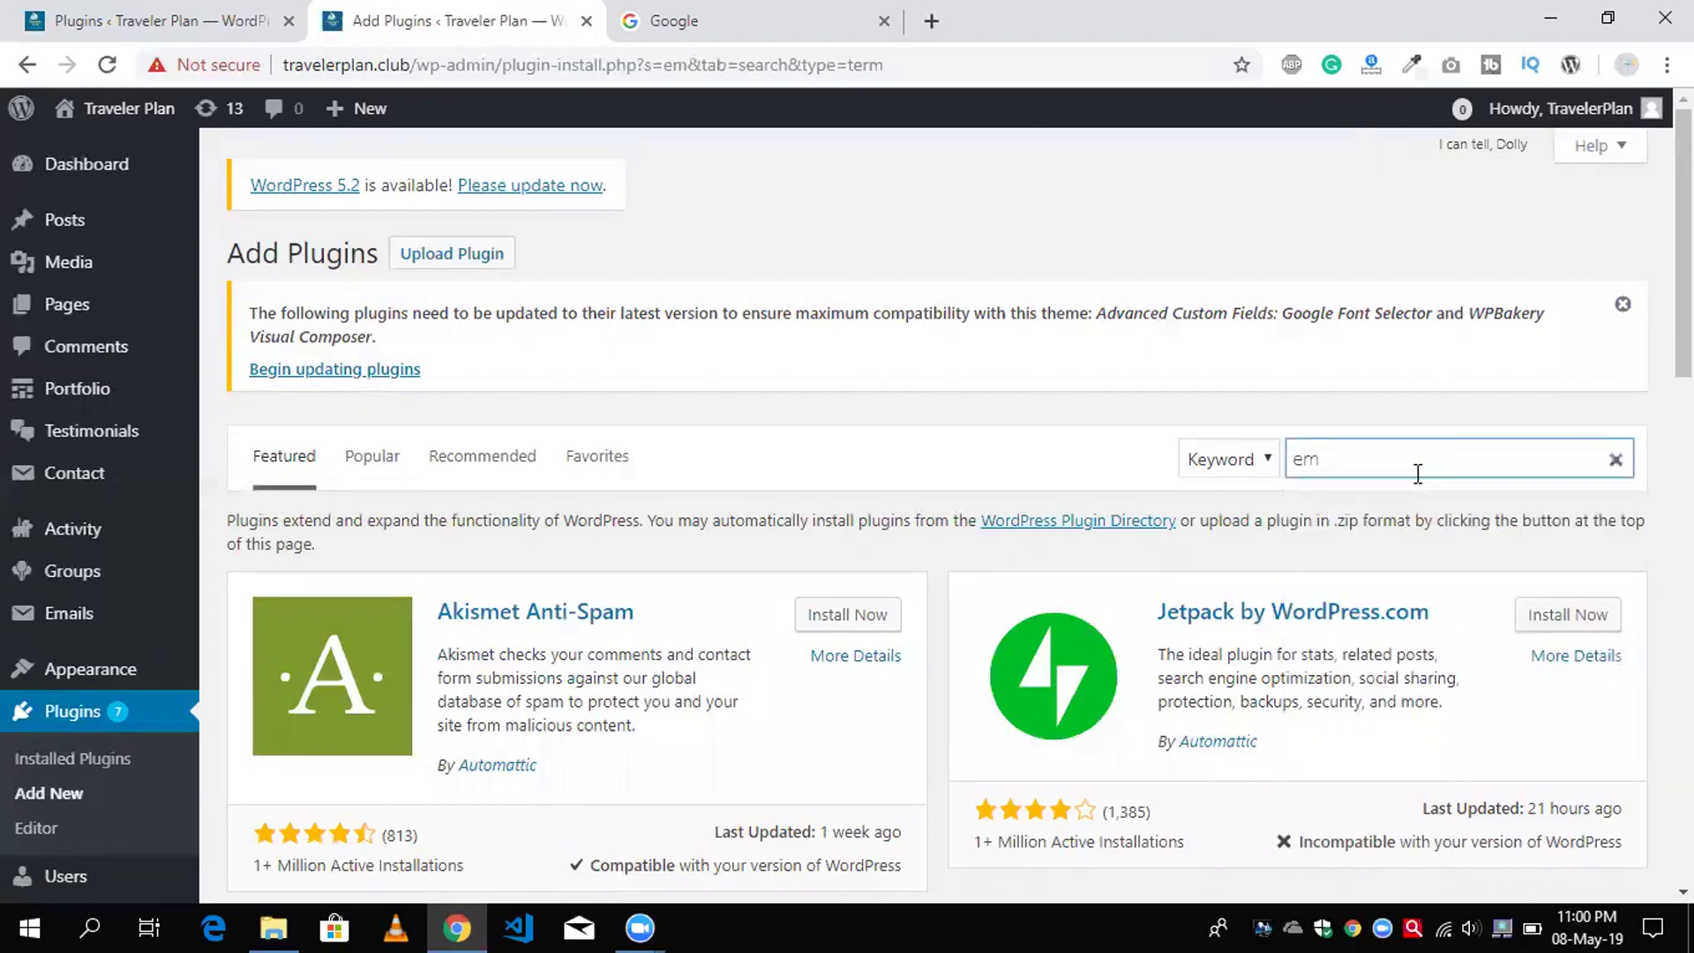
pyautogui.write('be')
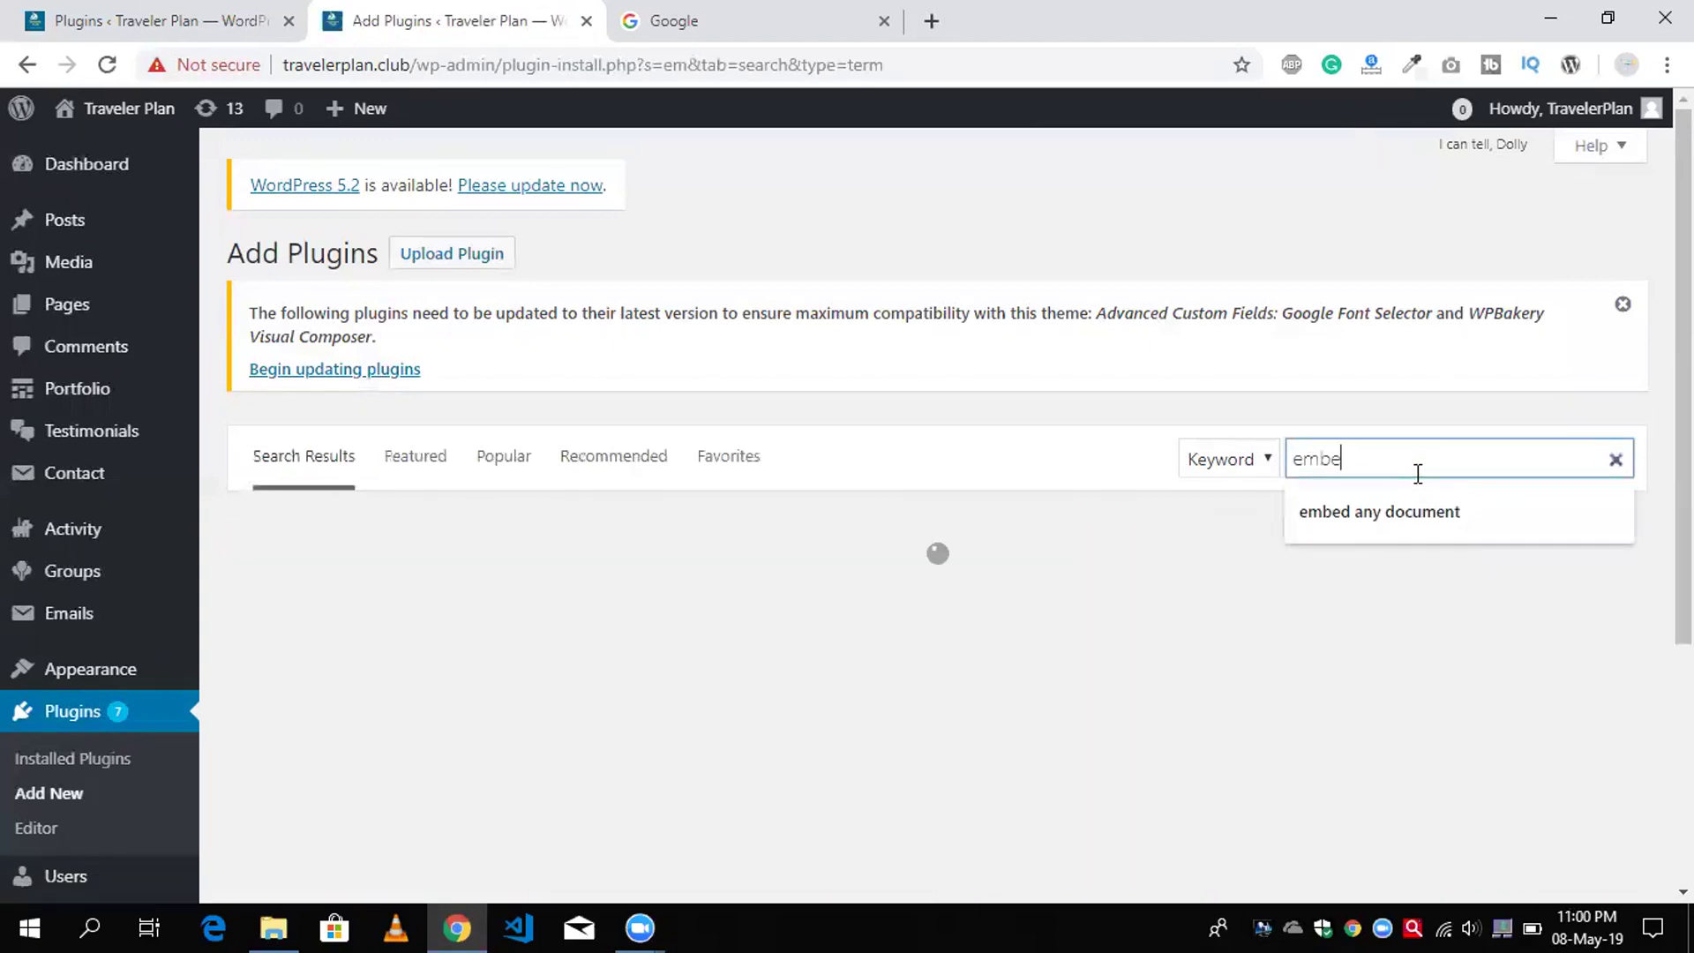
pyautogui.write('d any document')
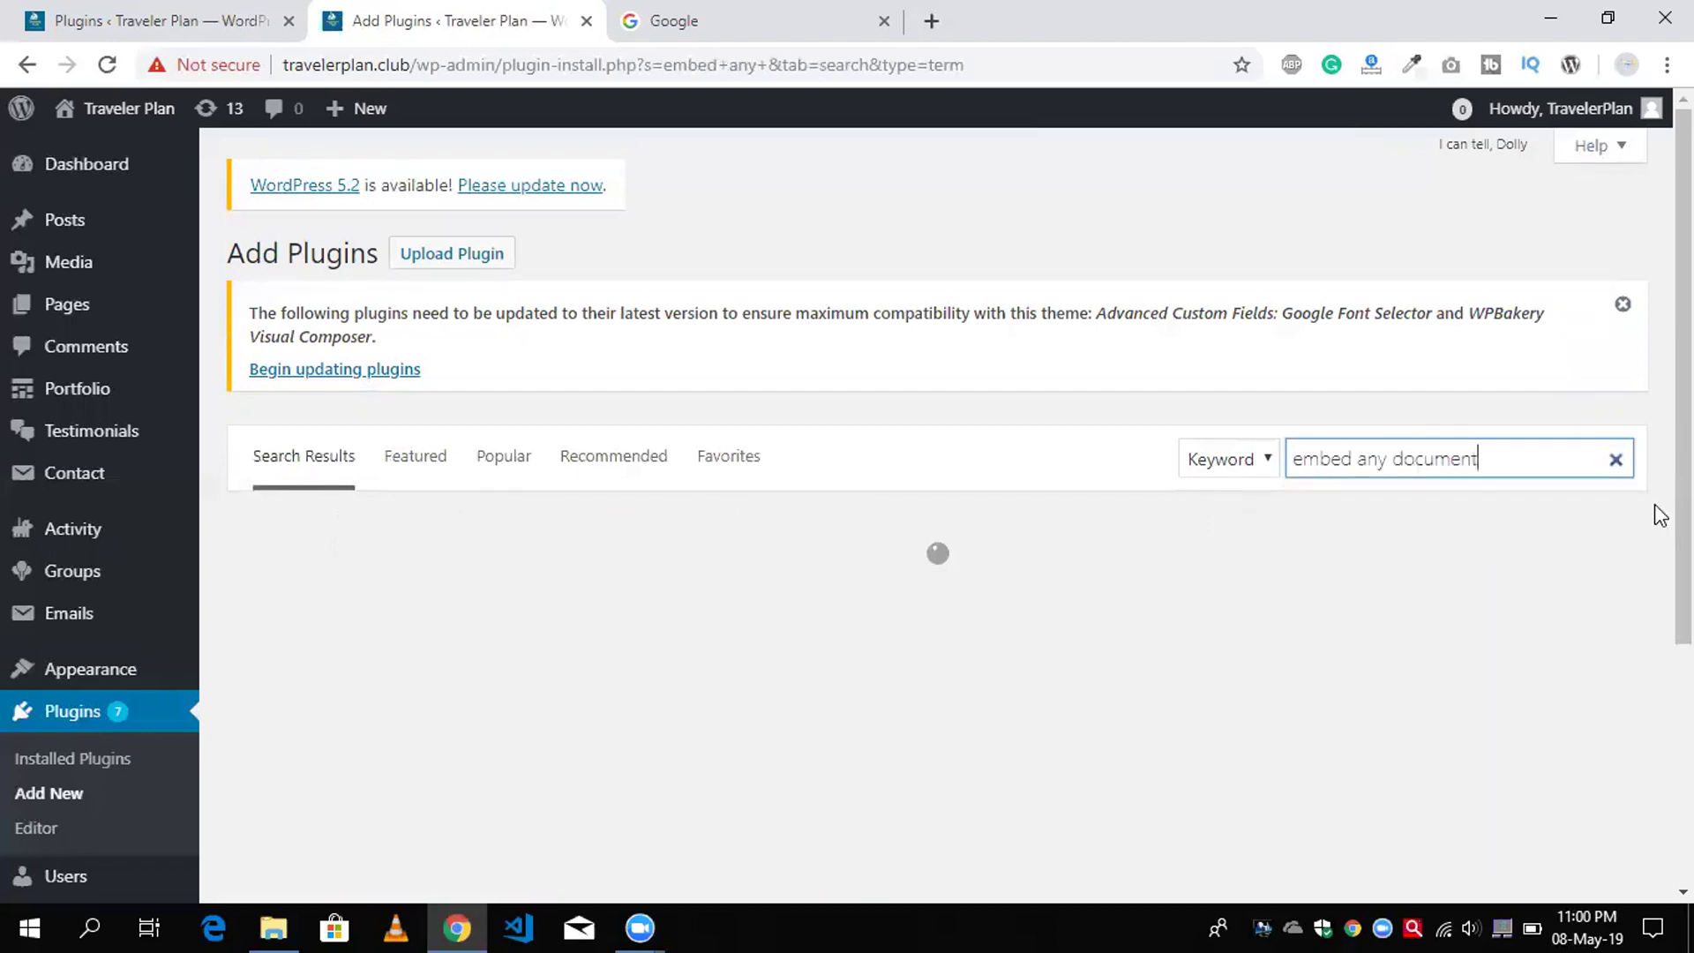
pyautogui.scroll(-1, 1661, 516)
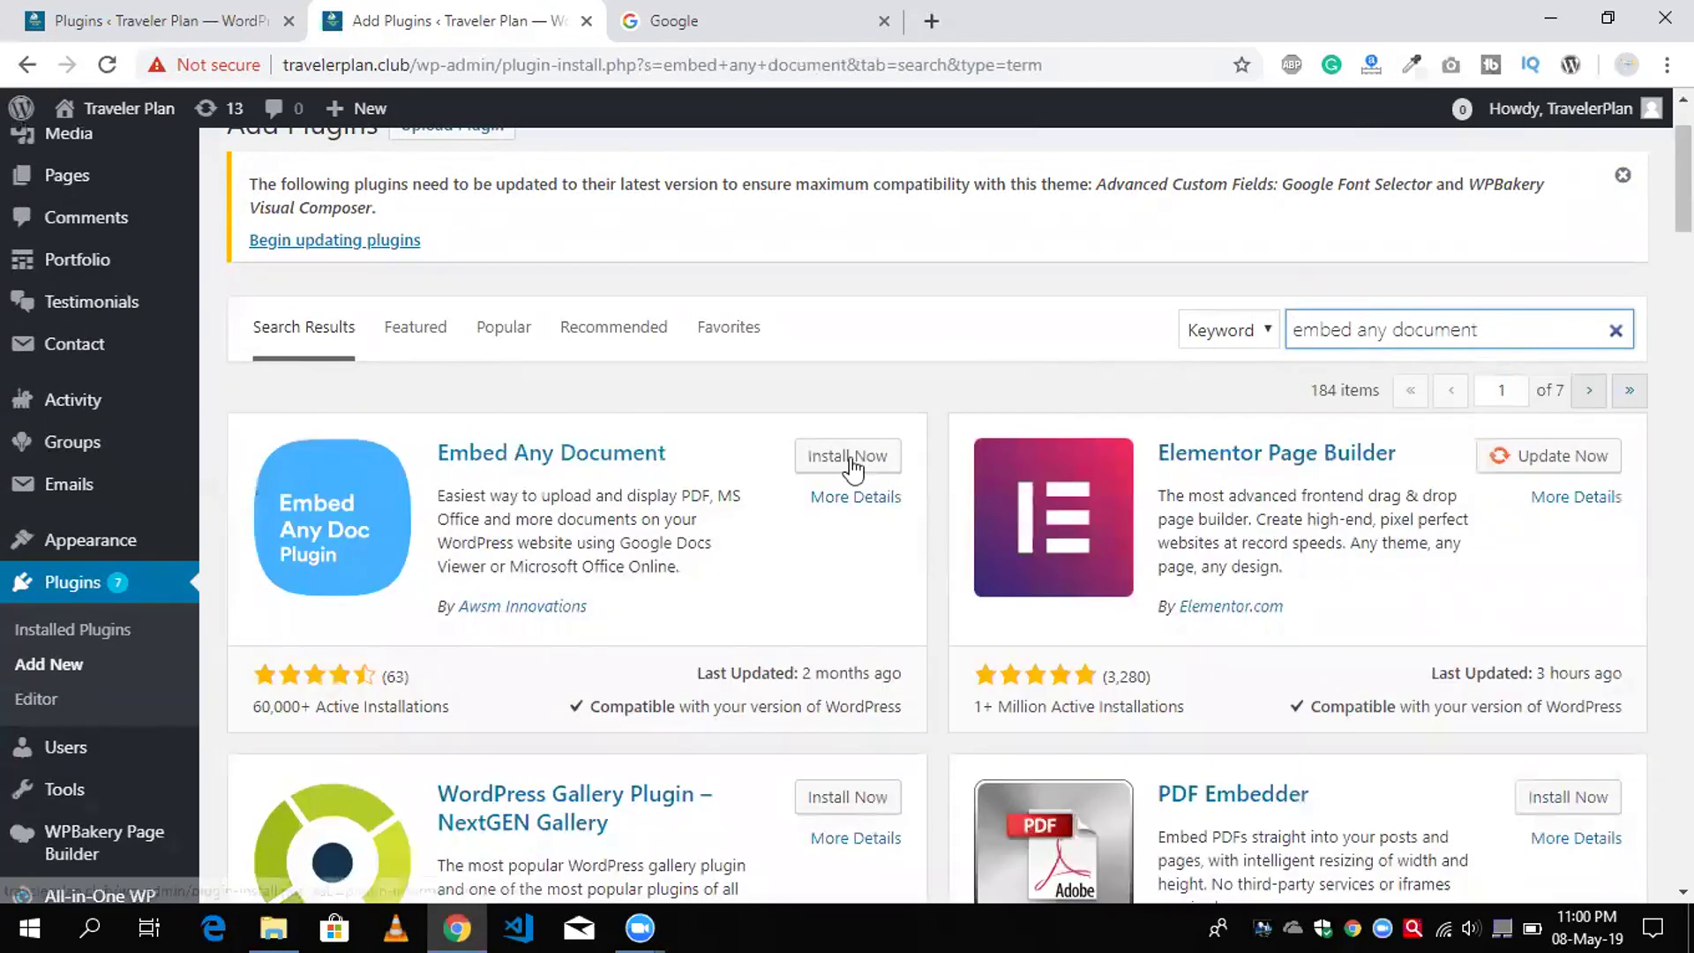
pyautogui.click(849, 457)
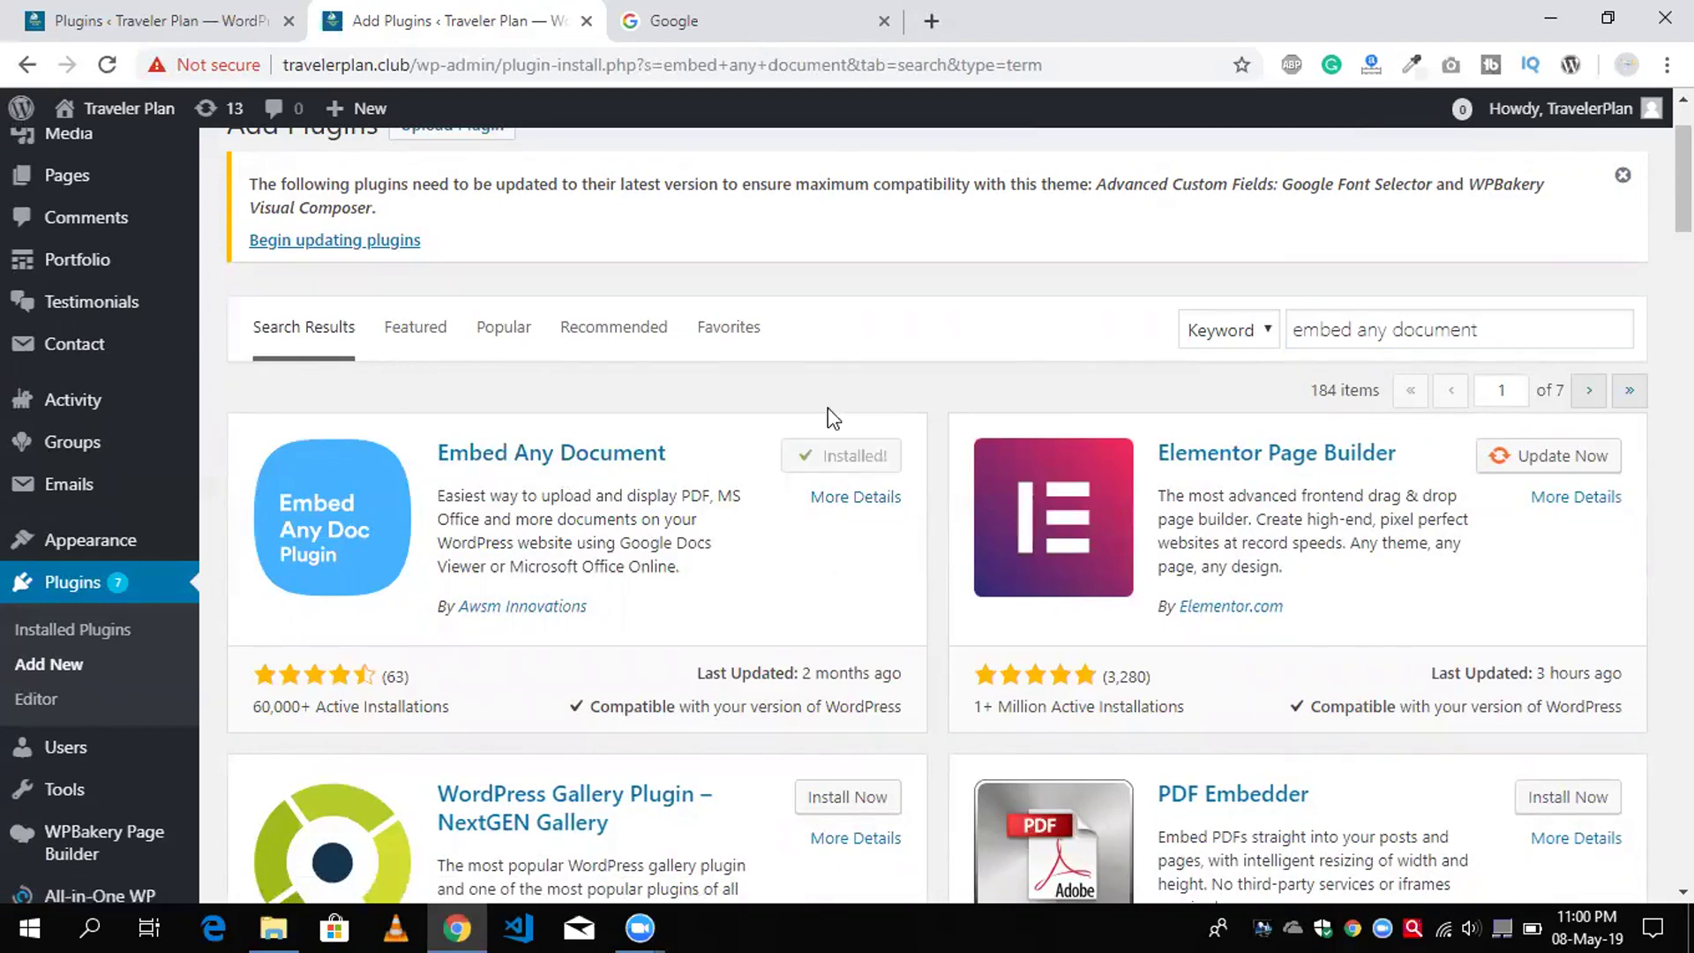
pyautogui.click(853, 460)
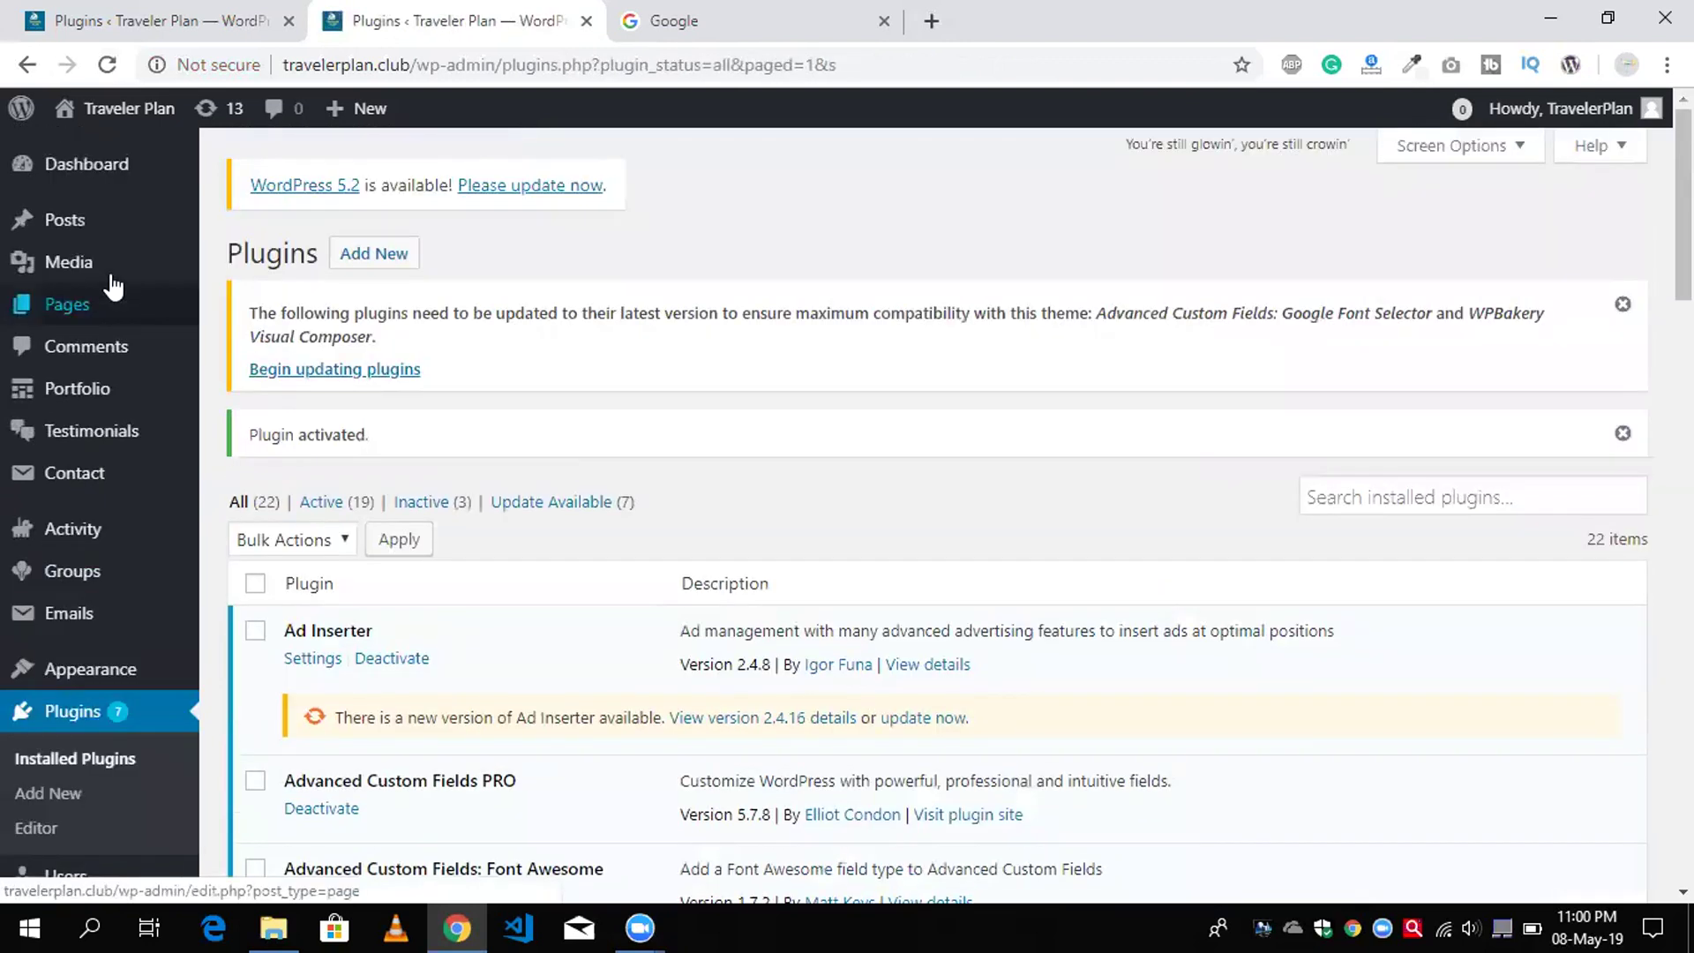
# Open a blank new page from Pages > Add New.
pyautogui.moveTo(330, 344)
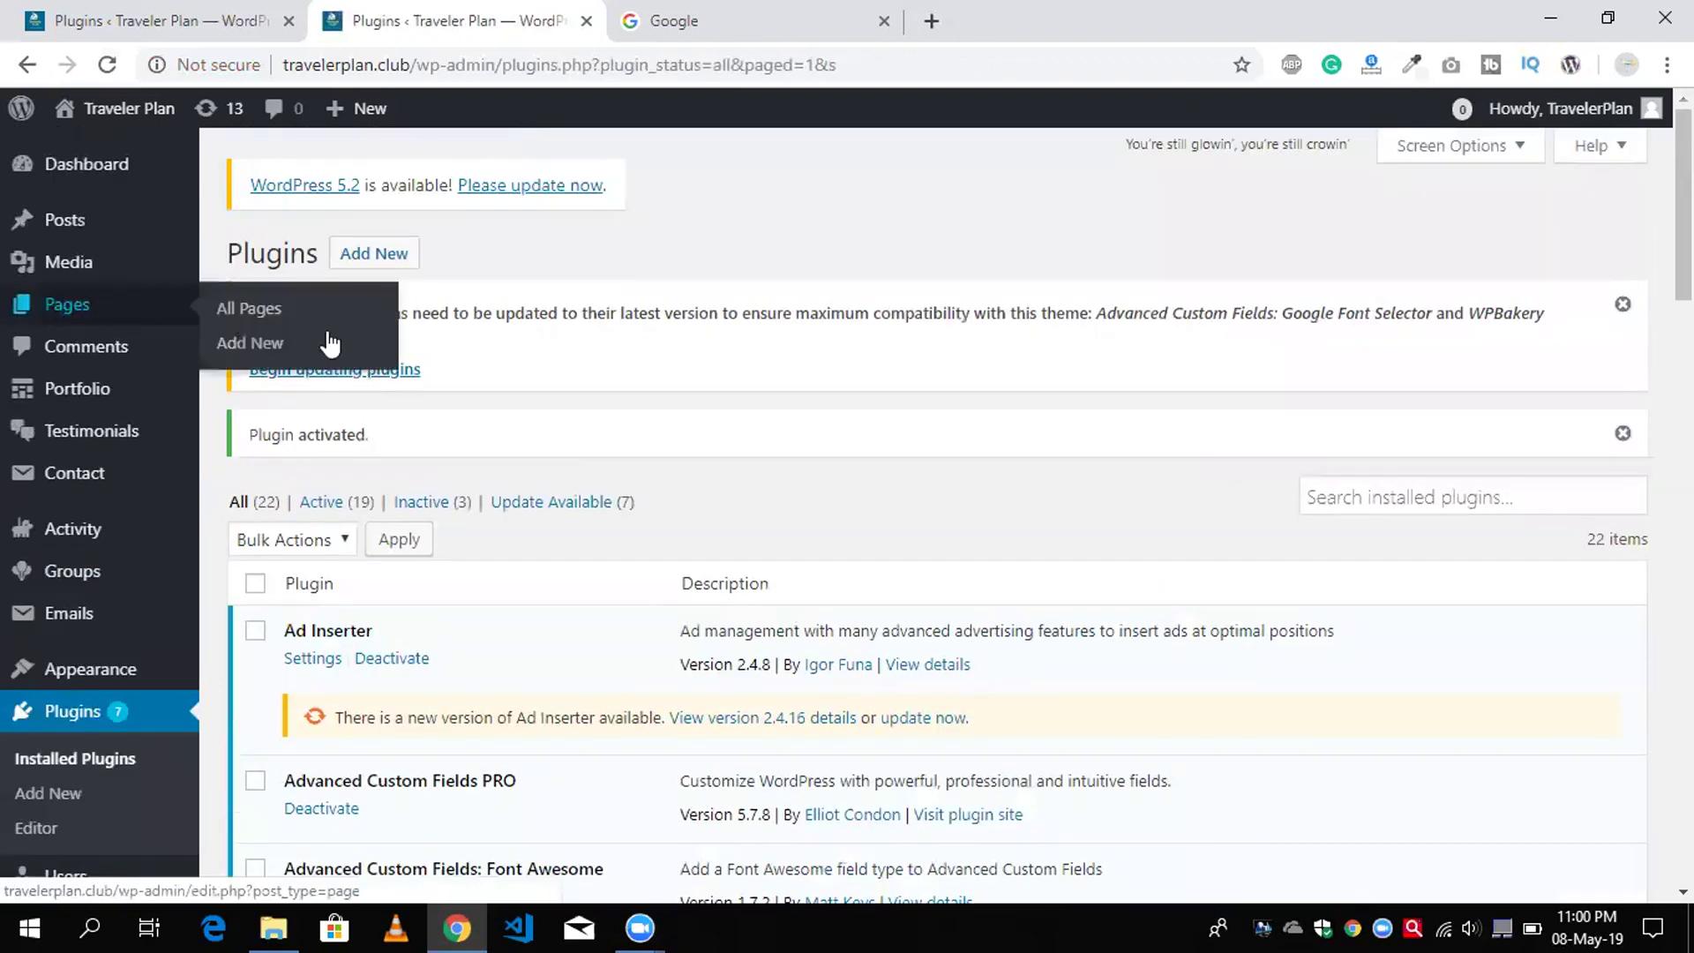
pyautogui.click(247, 343)
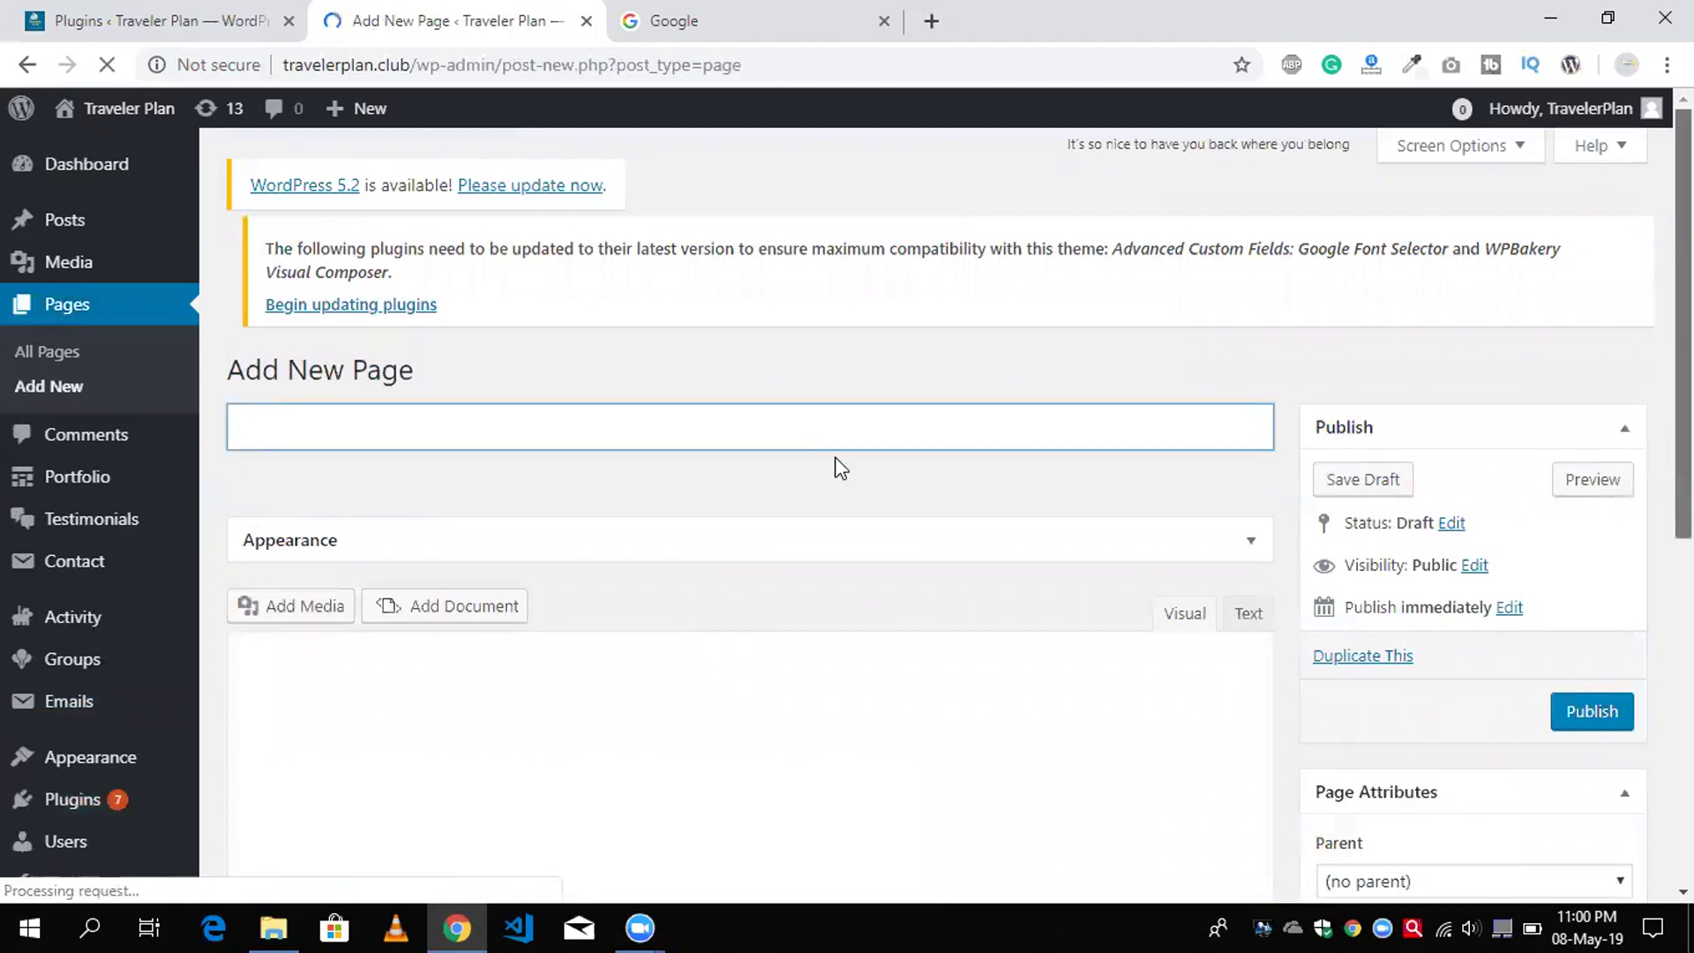
pyautogui.scroll(-1, 468, 530)
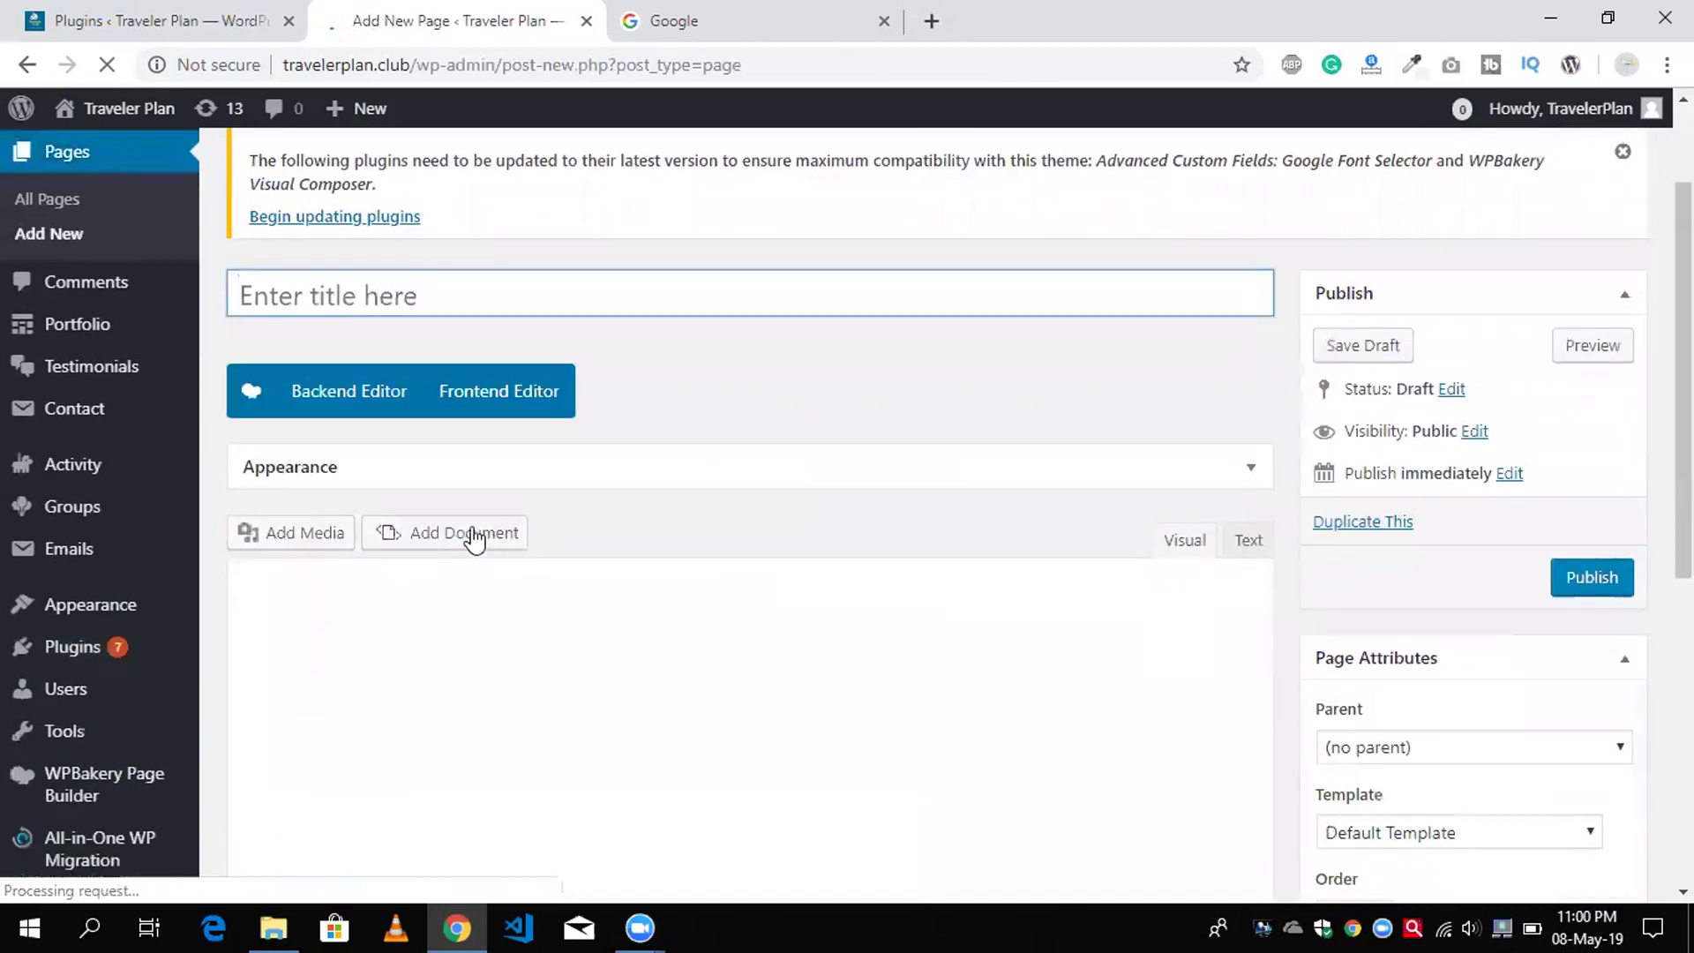
# Try uploading the Service-Invoice xls spreadsheet as a new document to embed.
pyautogui.click(422, 540)
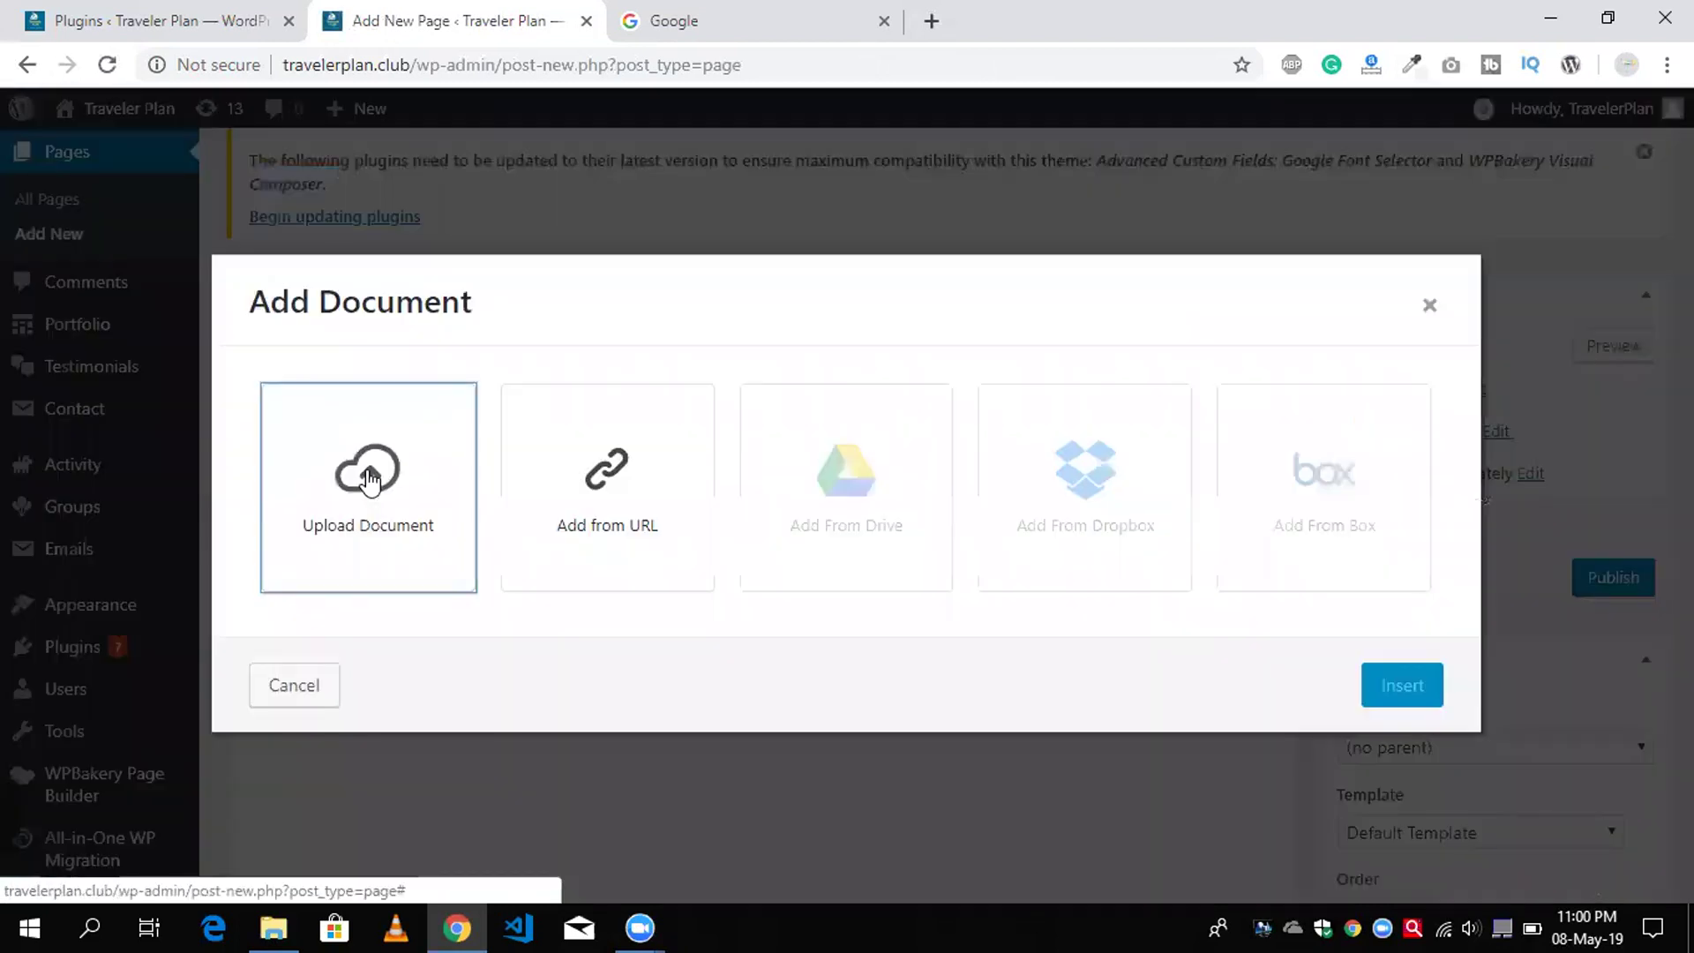
pyautogui.click(370, 481)
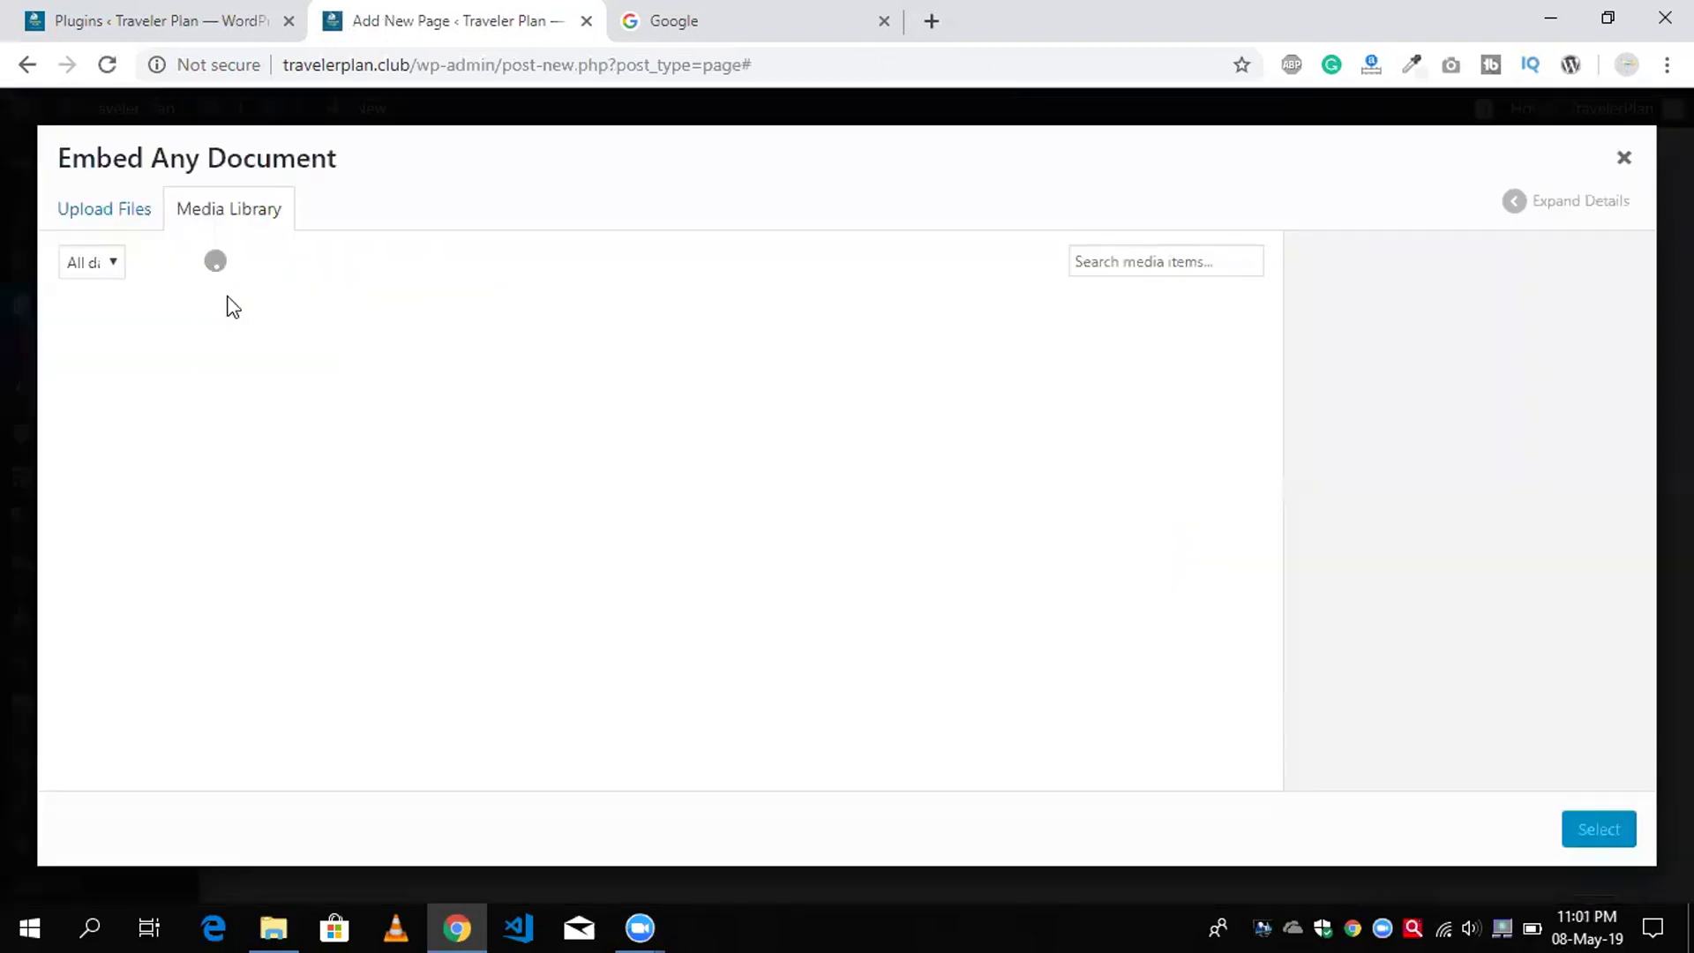
pyautogui.click(118, 210)
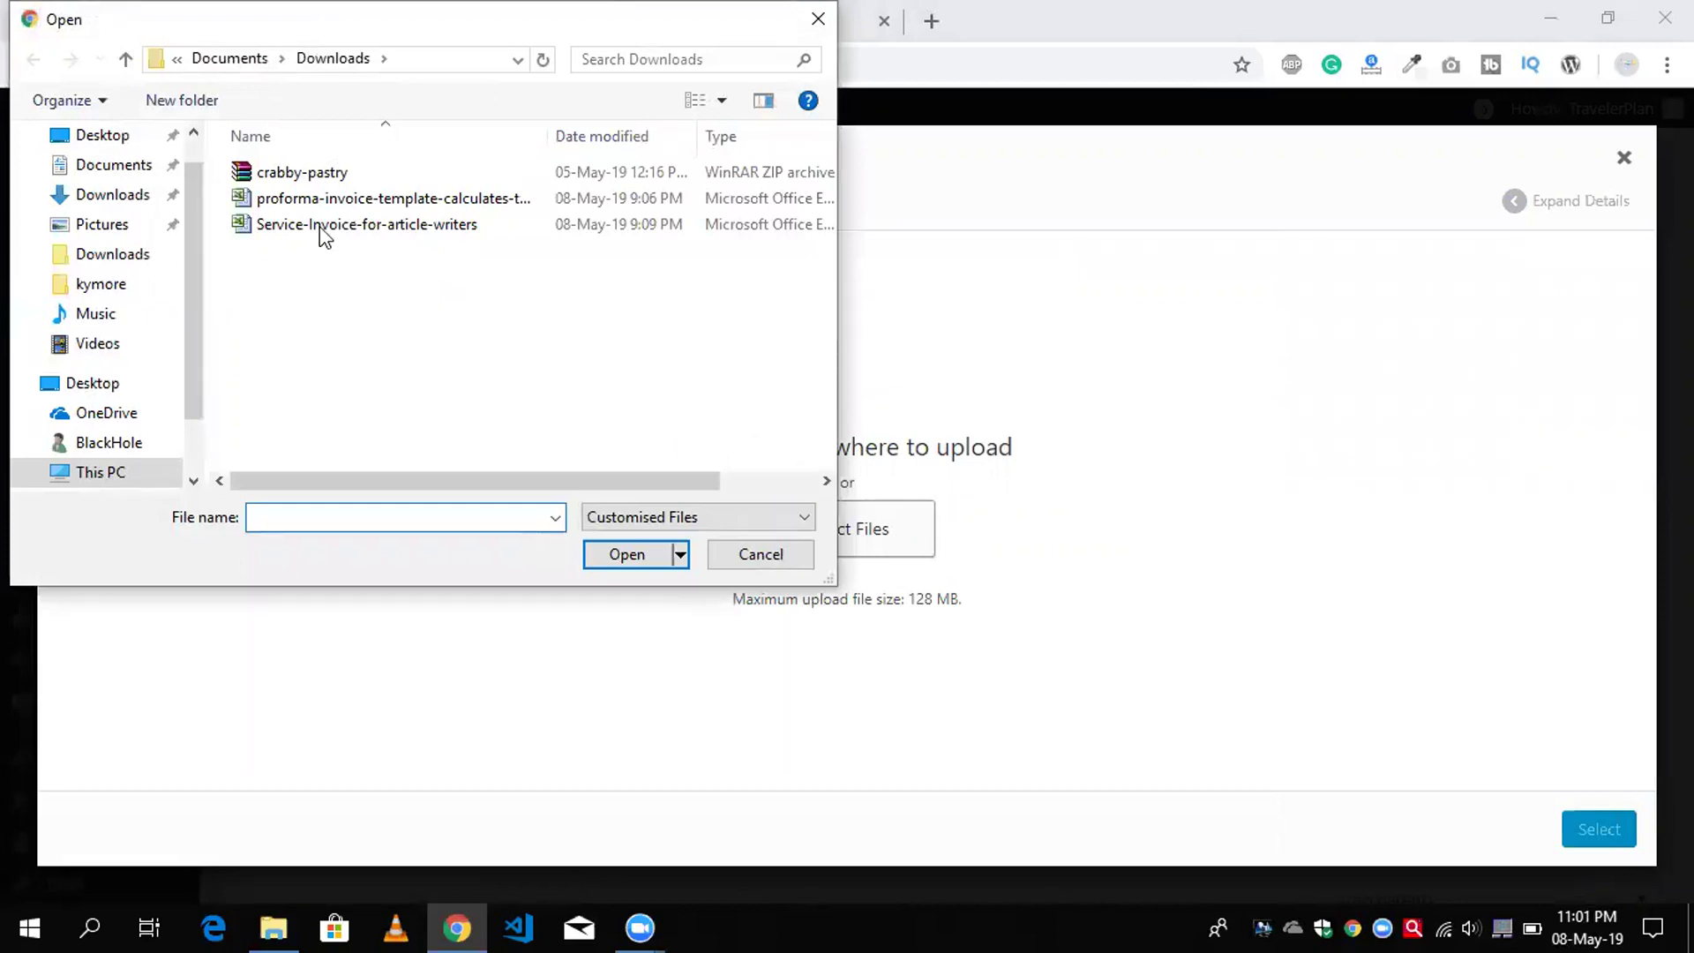
pyautogui.click(366, 226)
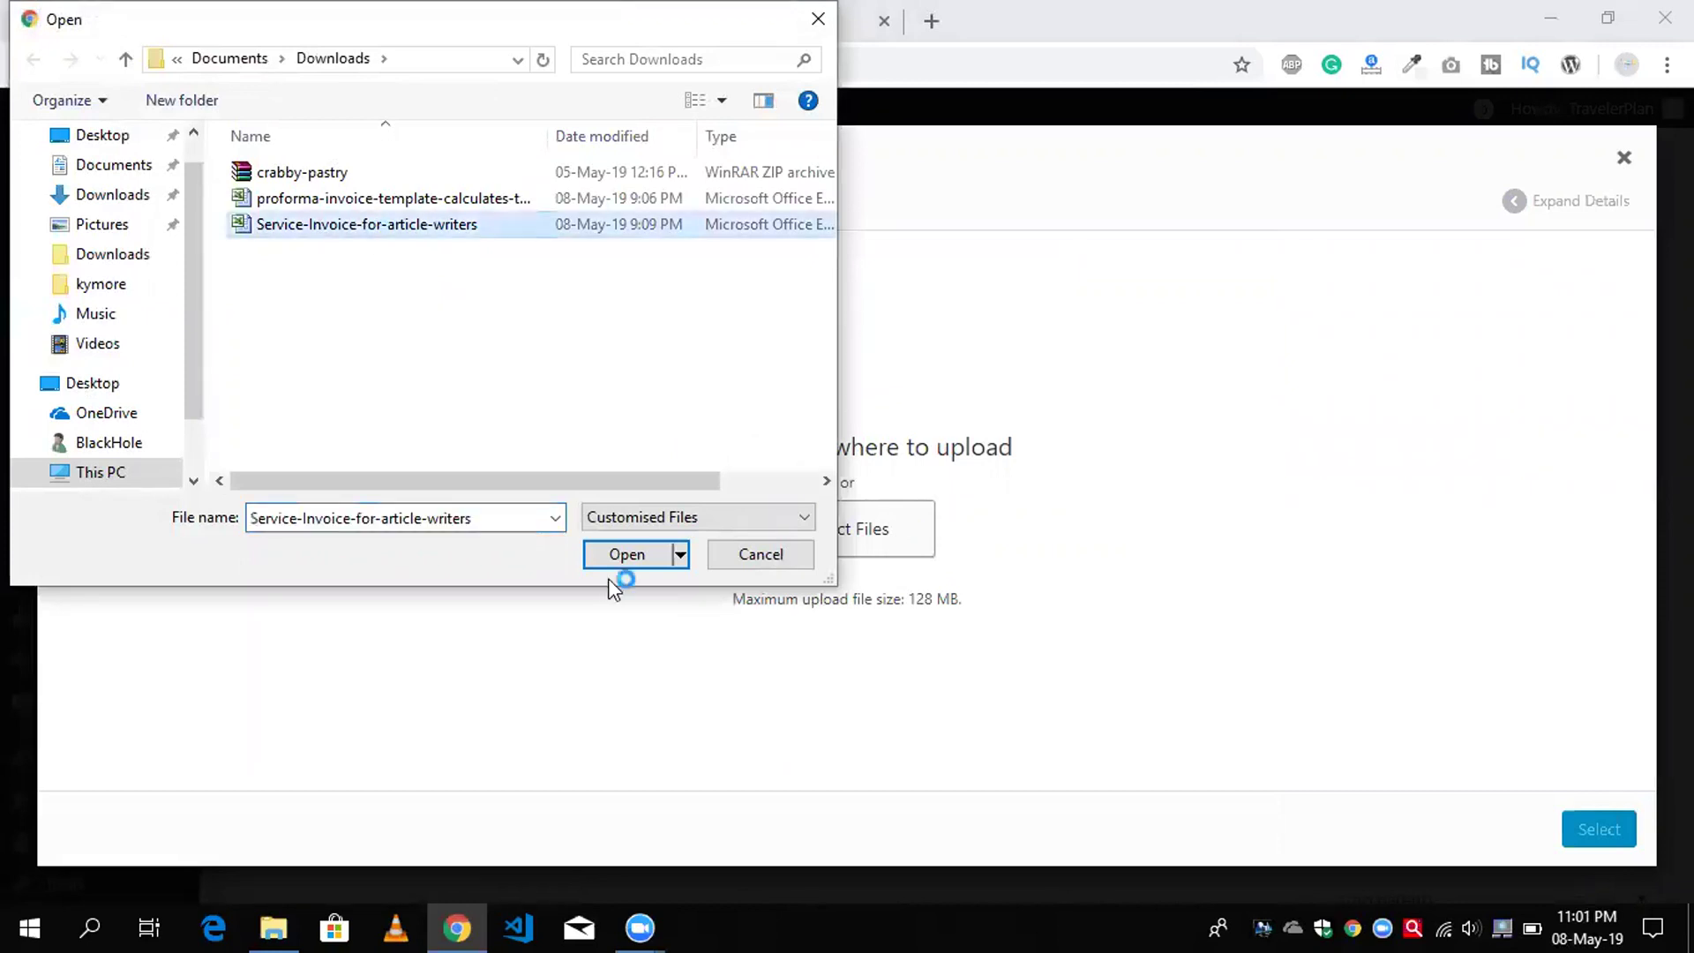
pyautogui.click(624, 556)
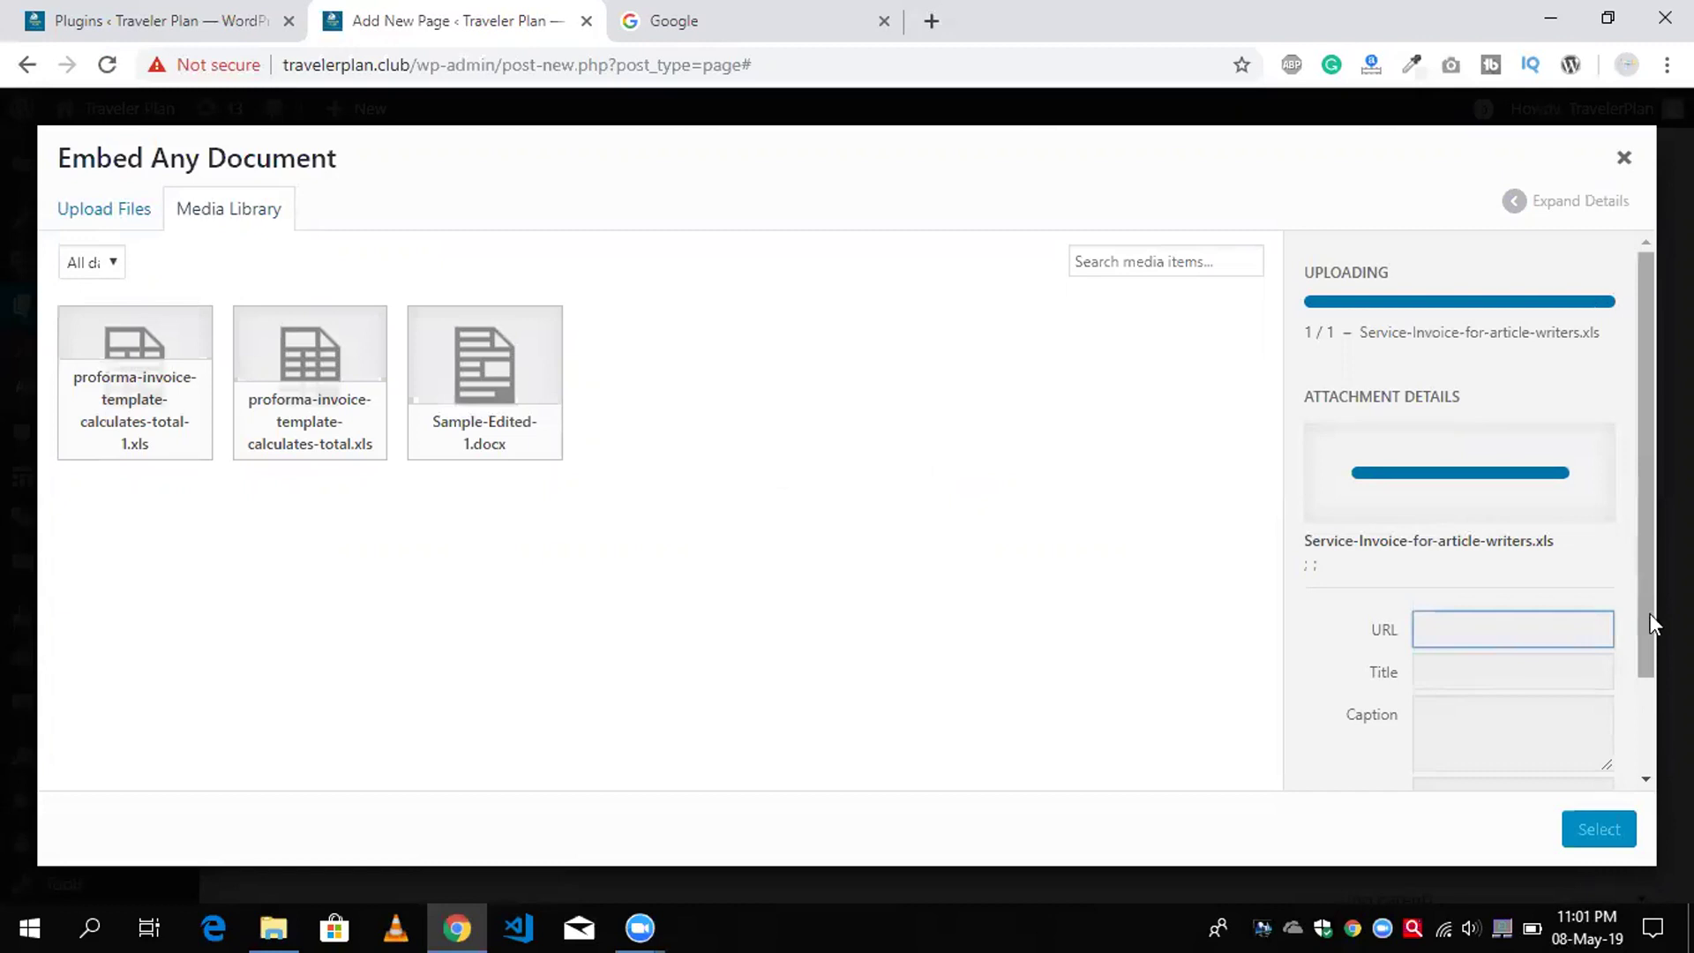
# Select proforma-invoice-template-calculates-total-1.xls from the Media Library instead, dismissing the upload error.
pyautogui.click(148, 404)
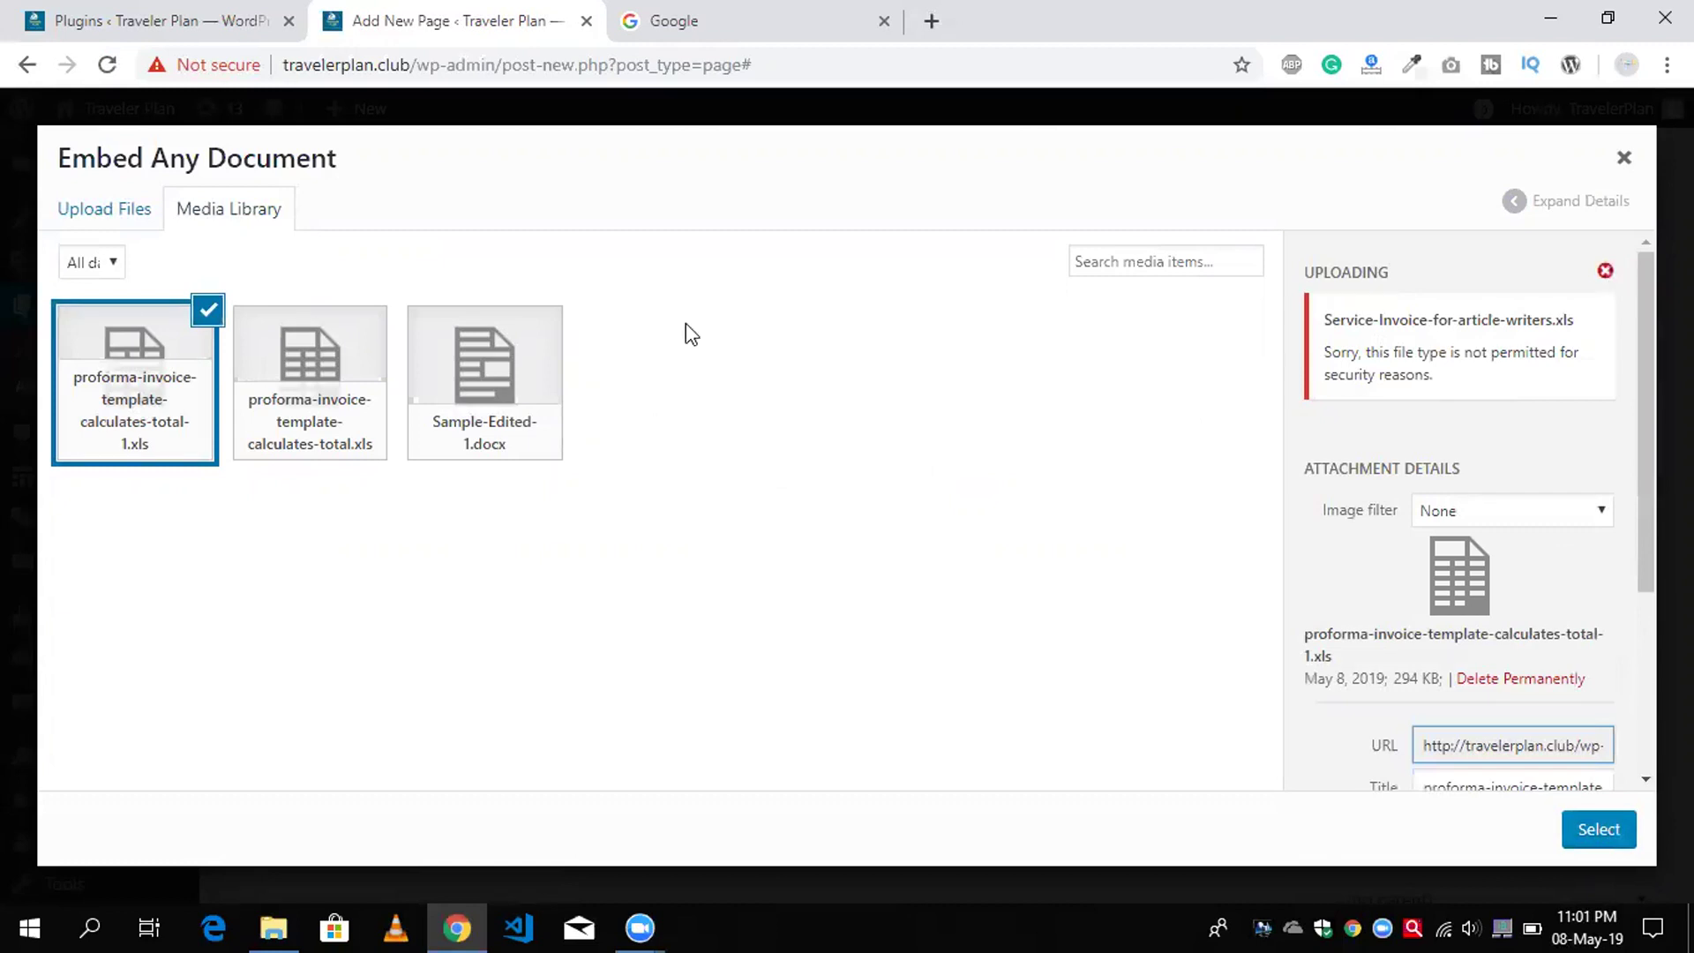
pyautogui.click(130, 378)
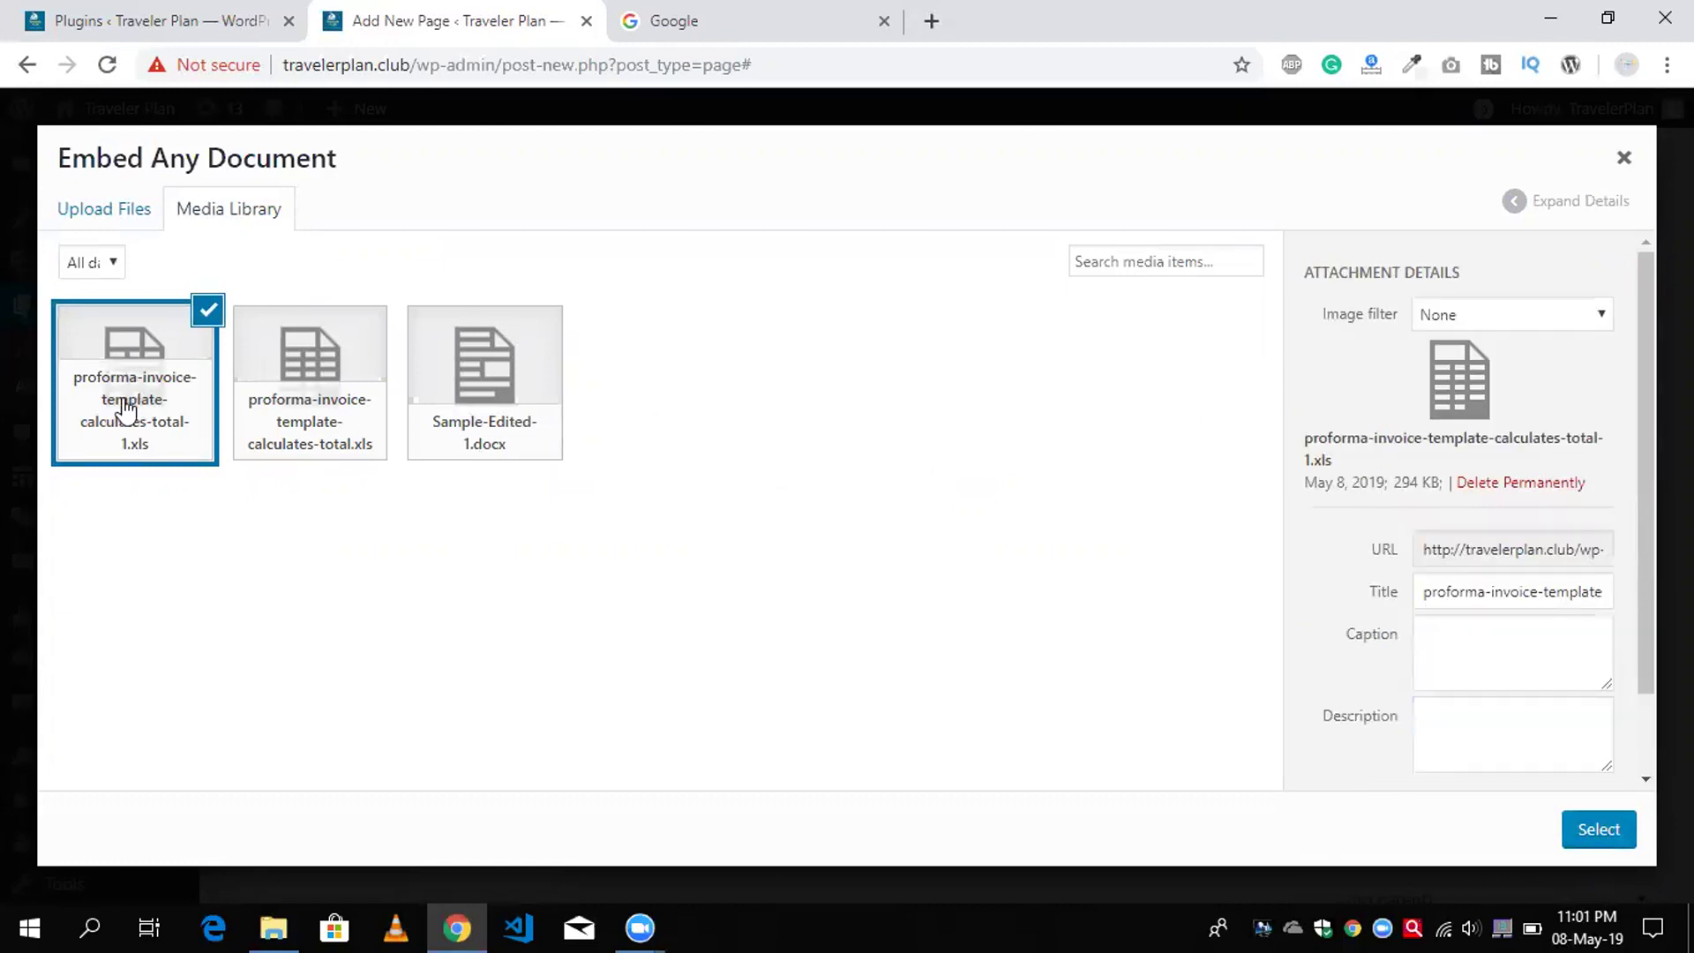
pyautogui.click(1596, 832)
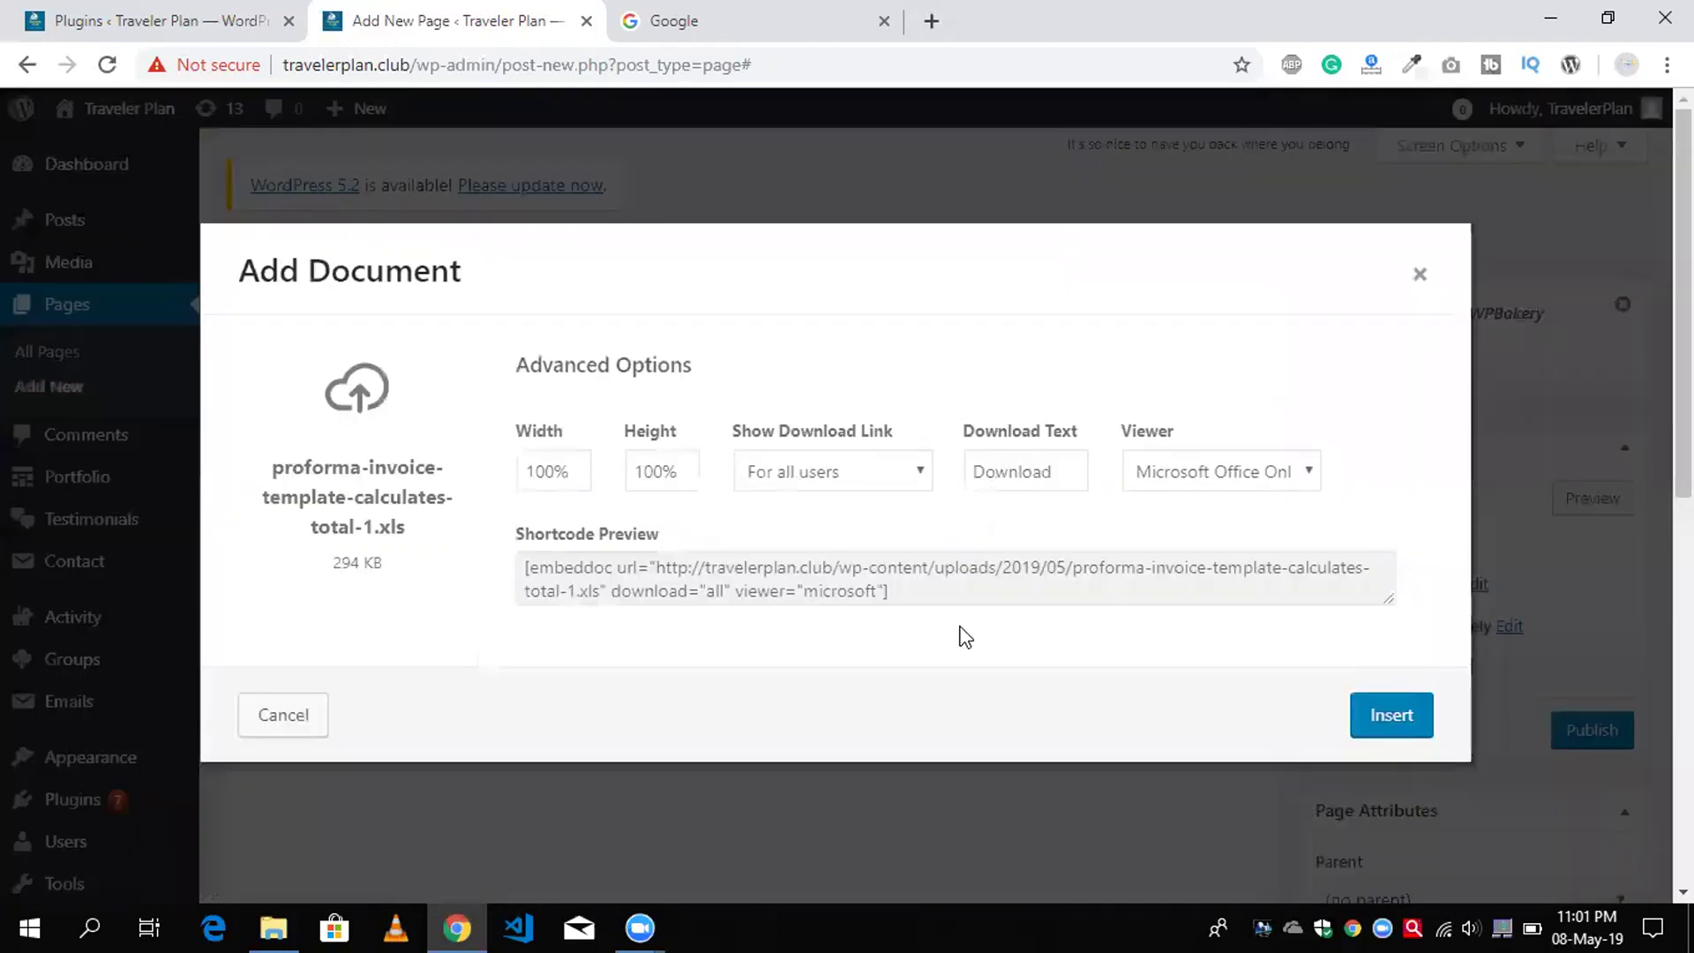
# Insert the proforma spreadsheet's embeddoc shortcode into the page body and check it.
pyautogui.click(1392, 717)
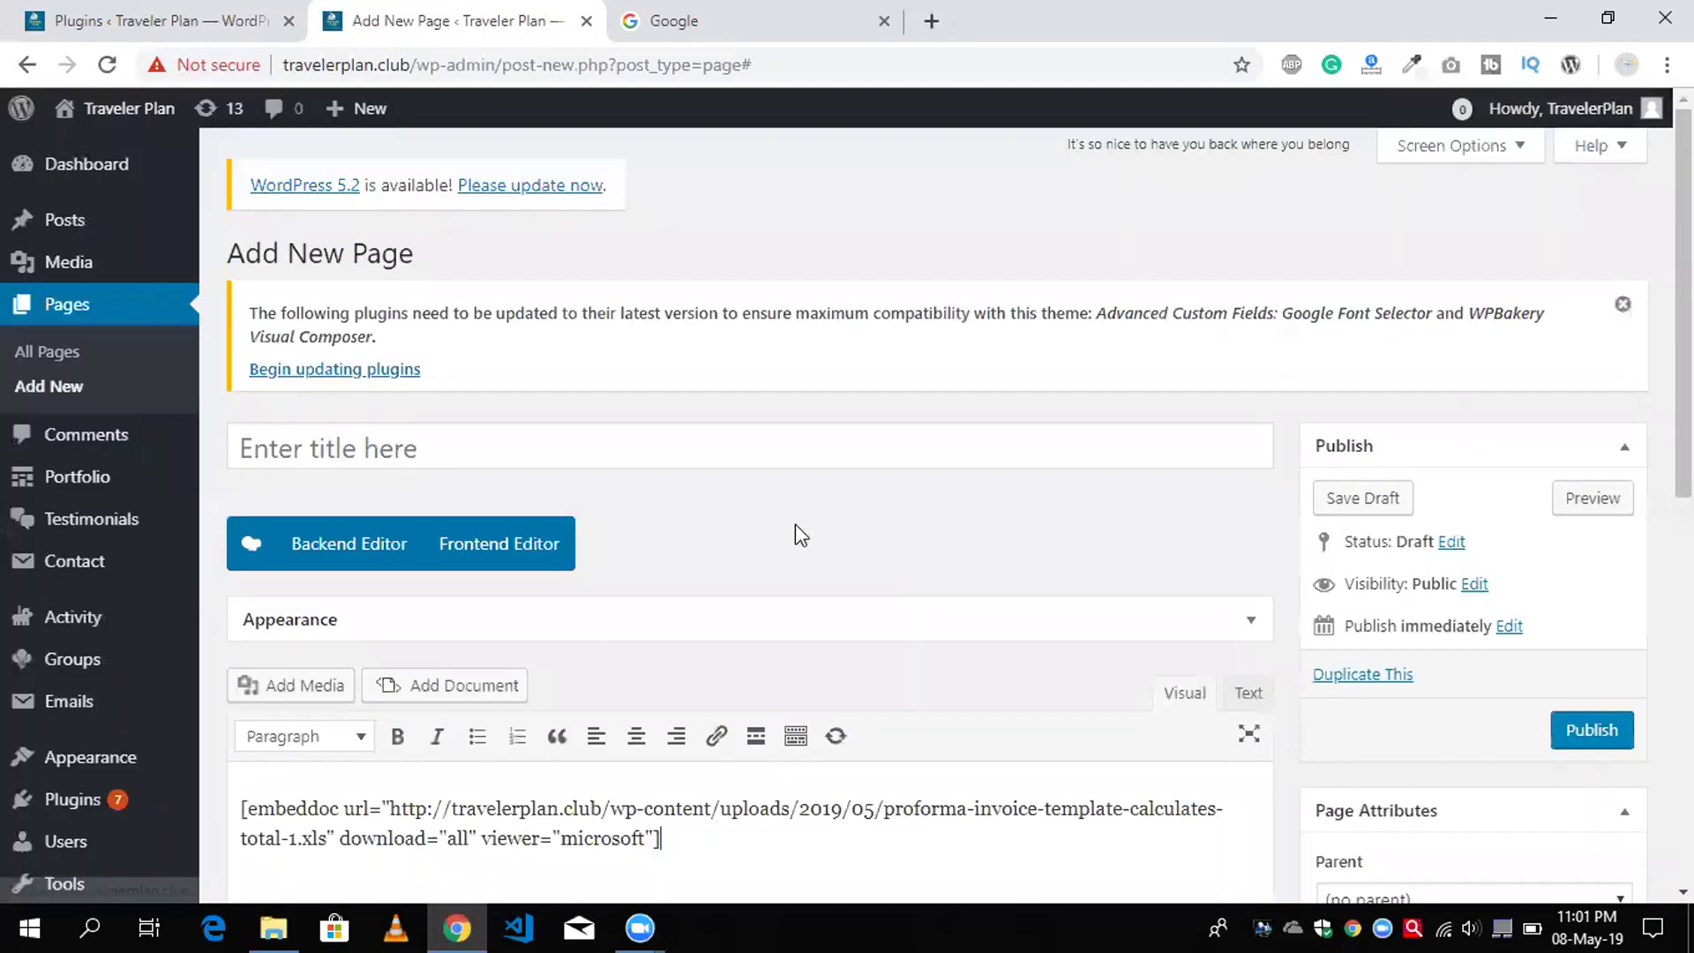
pyautogui.scroll(-3, 1659, 428)
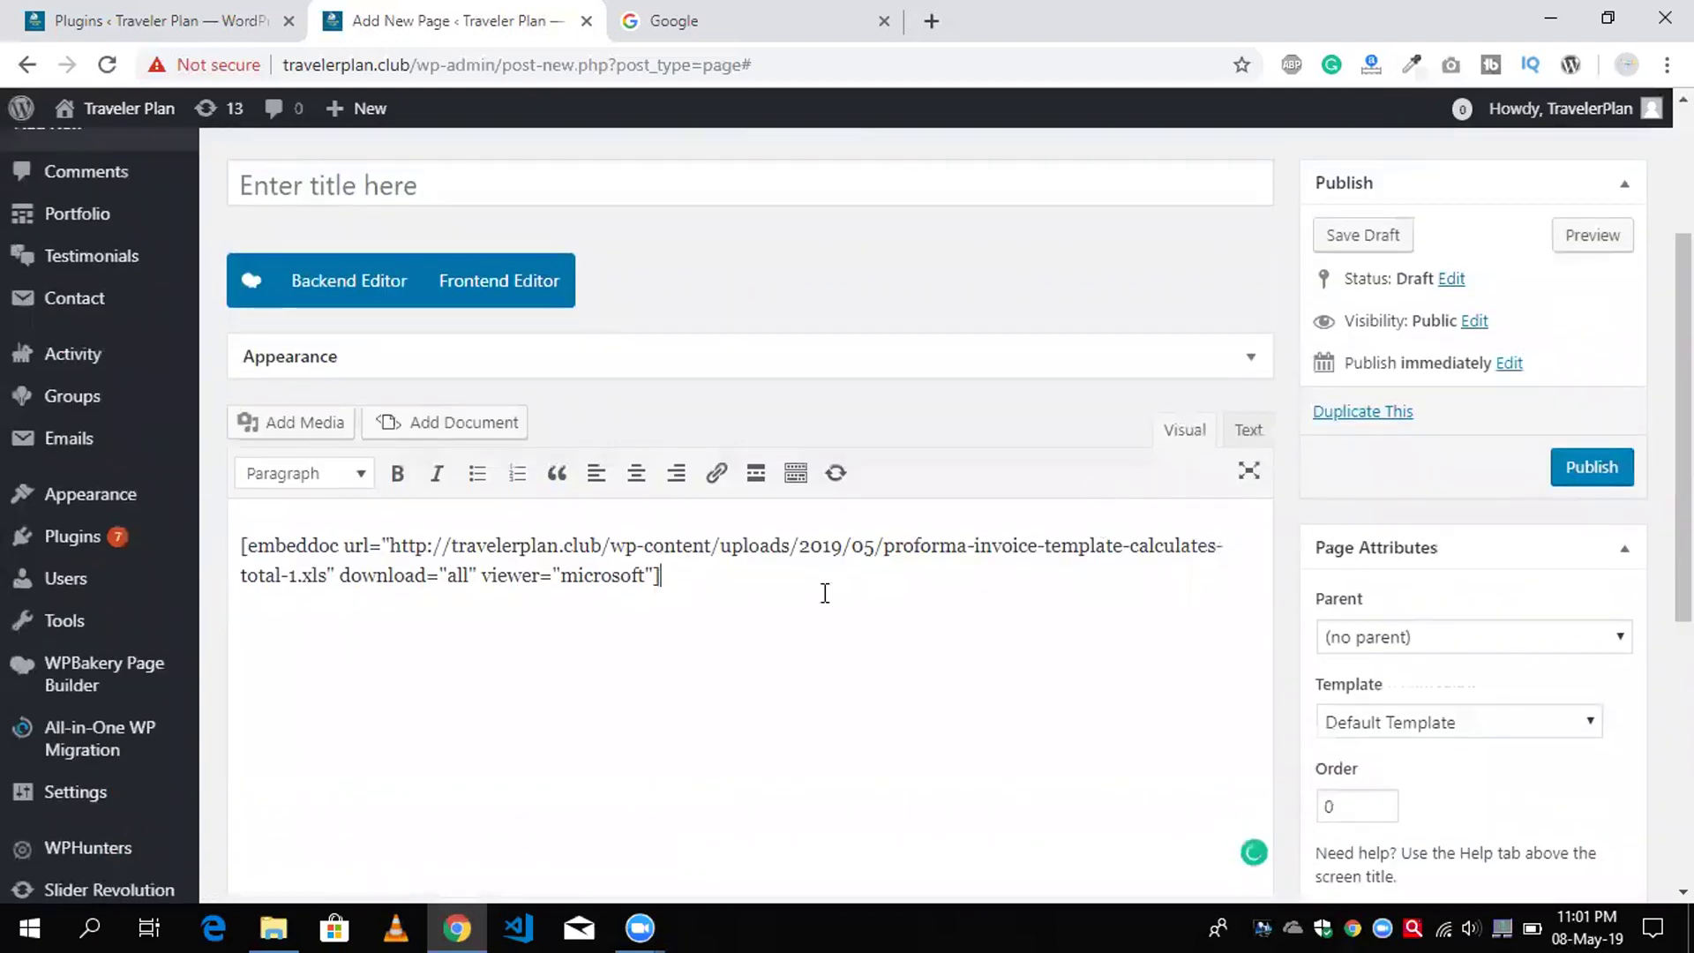
pyautogui.moveTo(282, 562); pyautogui.dragTo(700, 628)
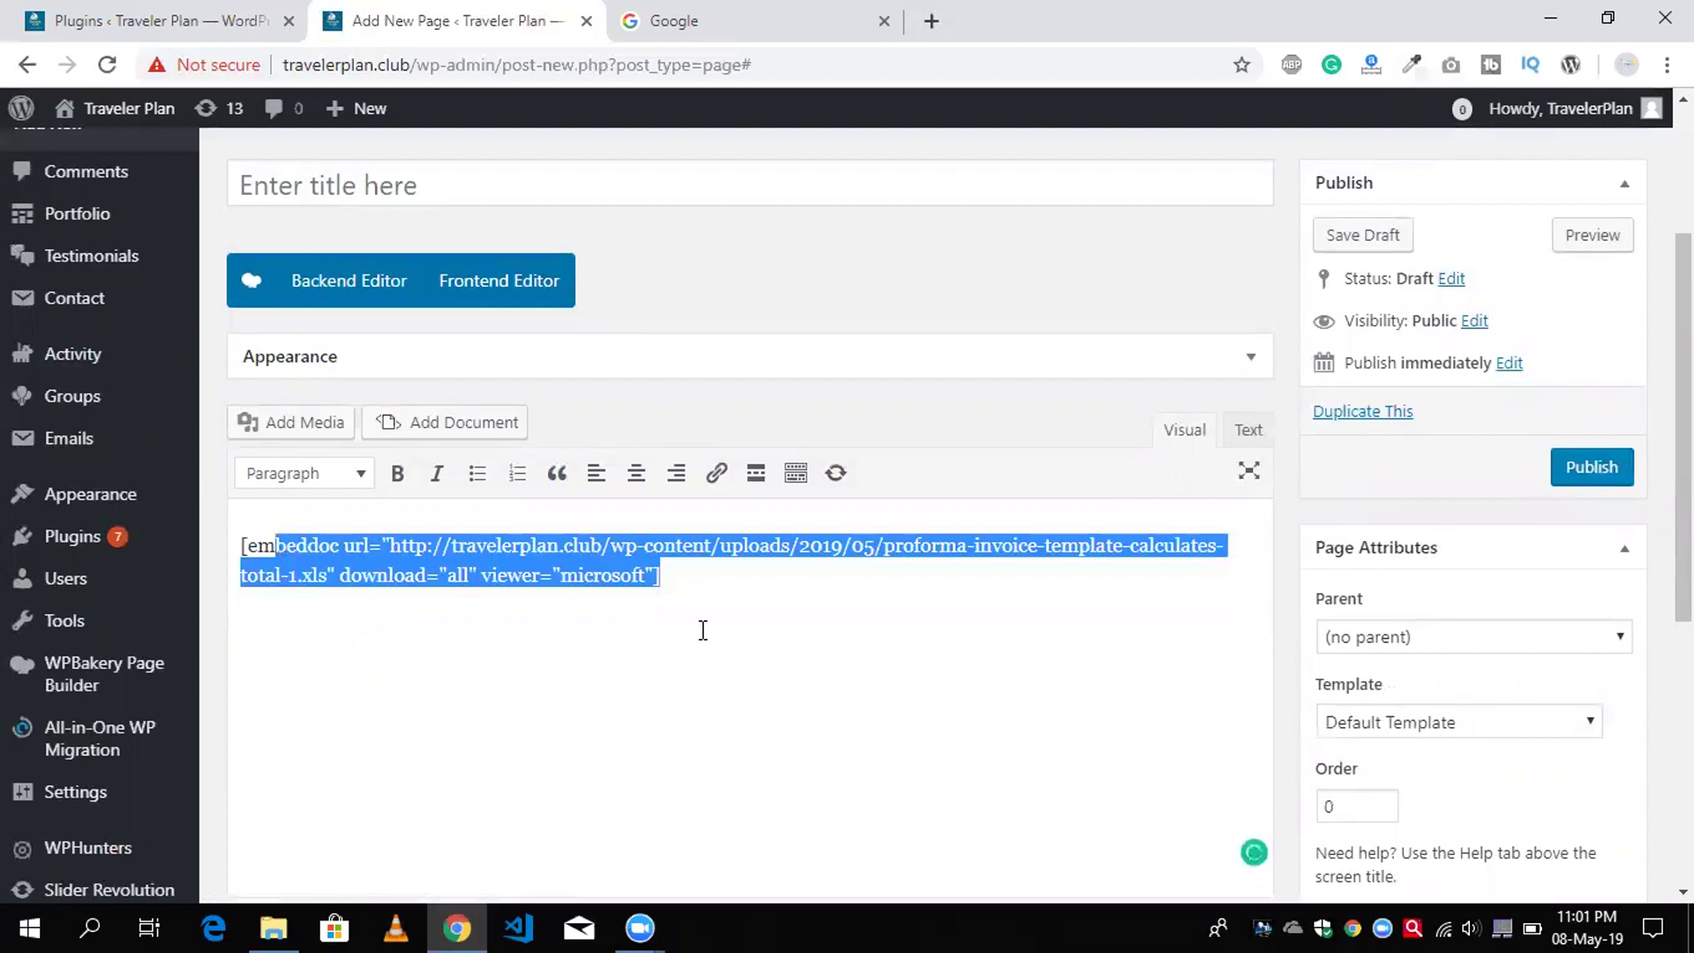
pyautogui.click(741, 605)
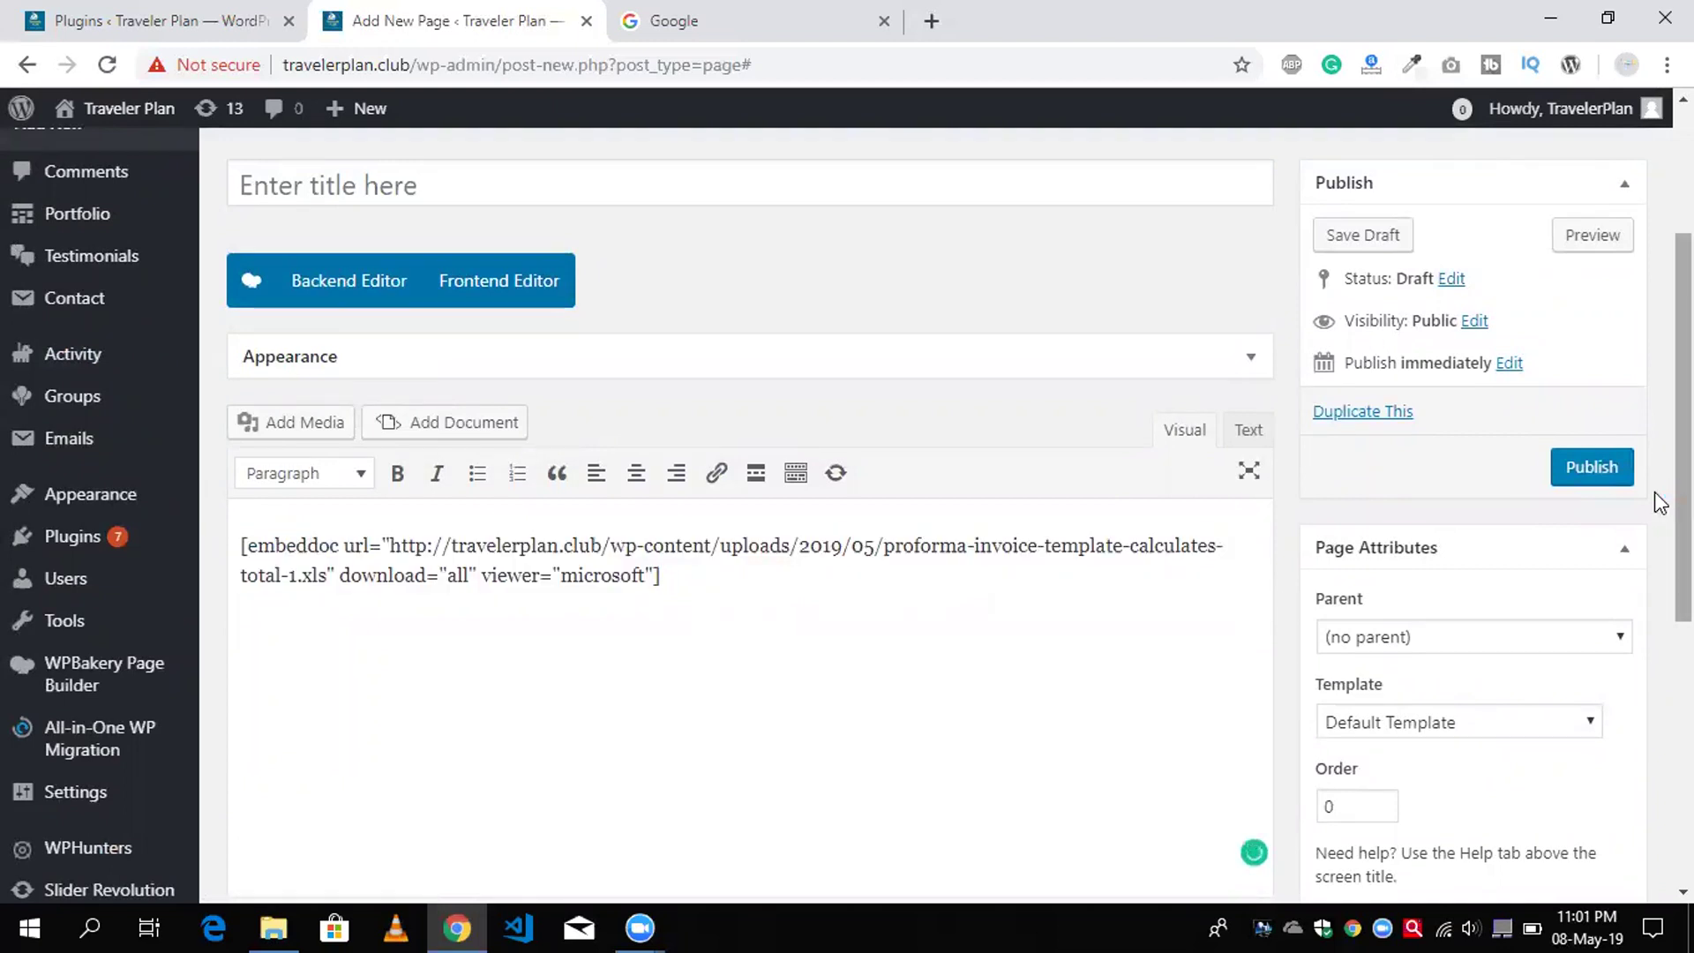
pyautogui.scroll(1, 1033, 429)
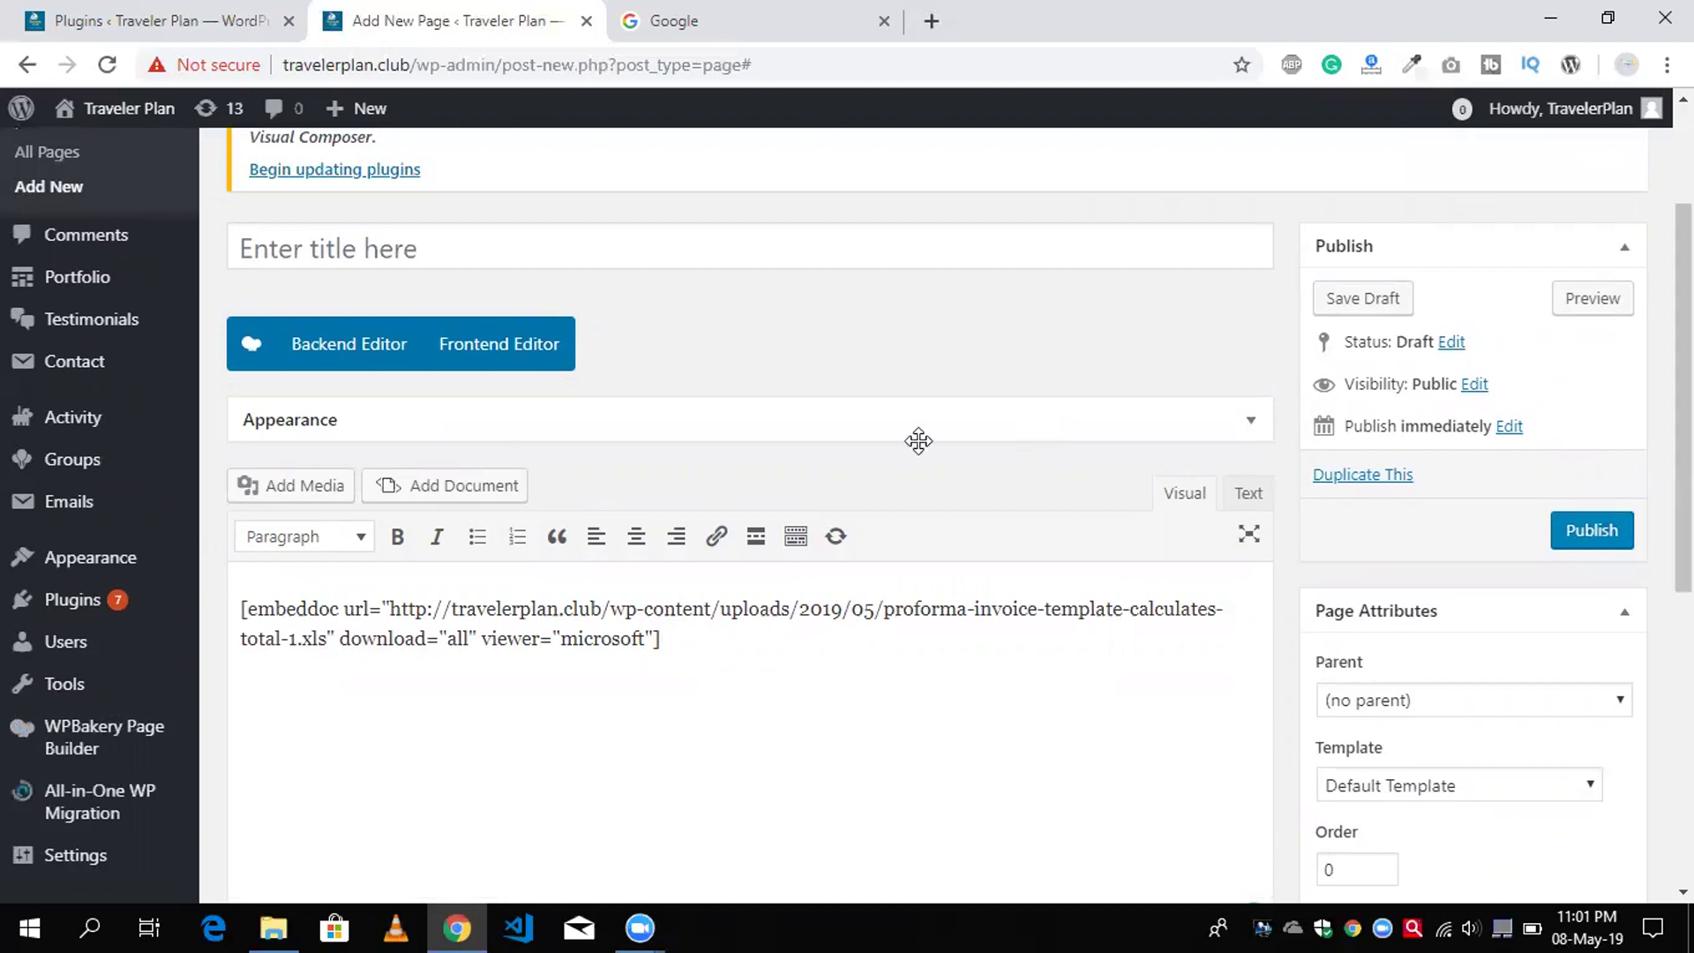
pyautogui.scroll(-1, 1660, 394)
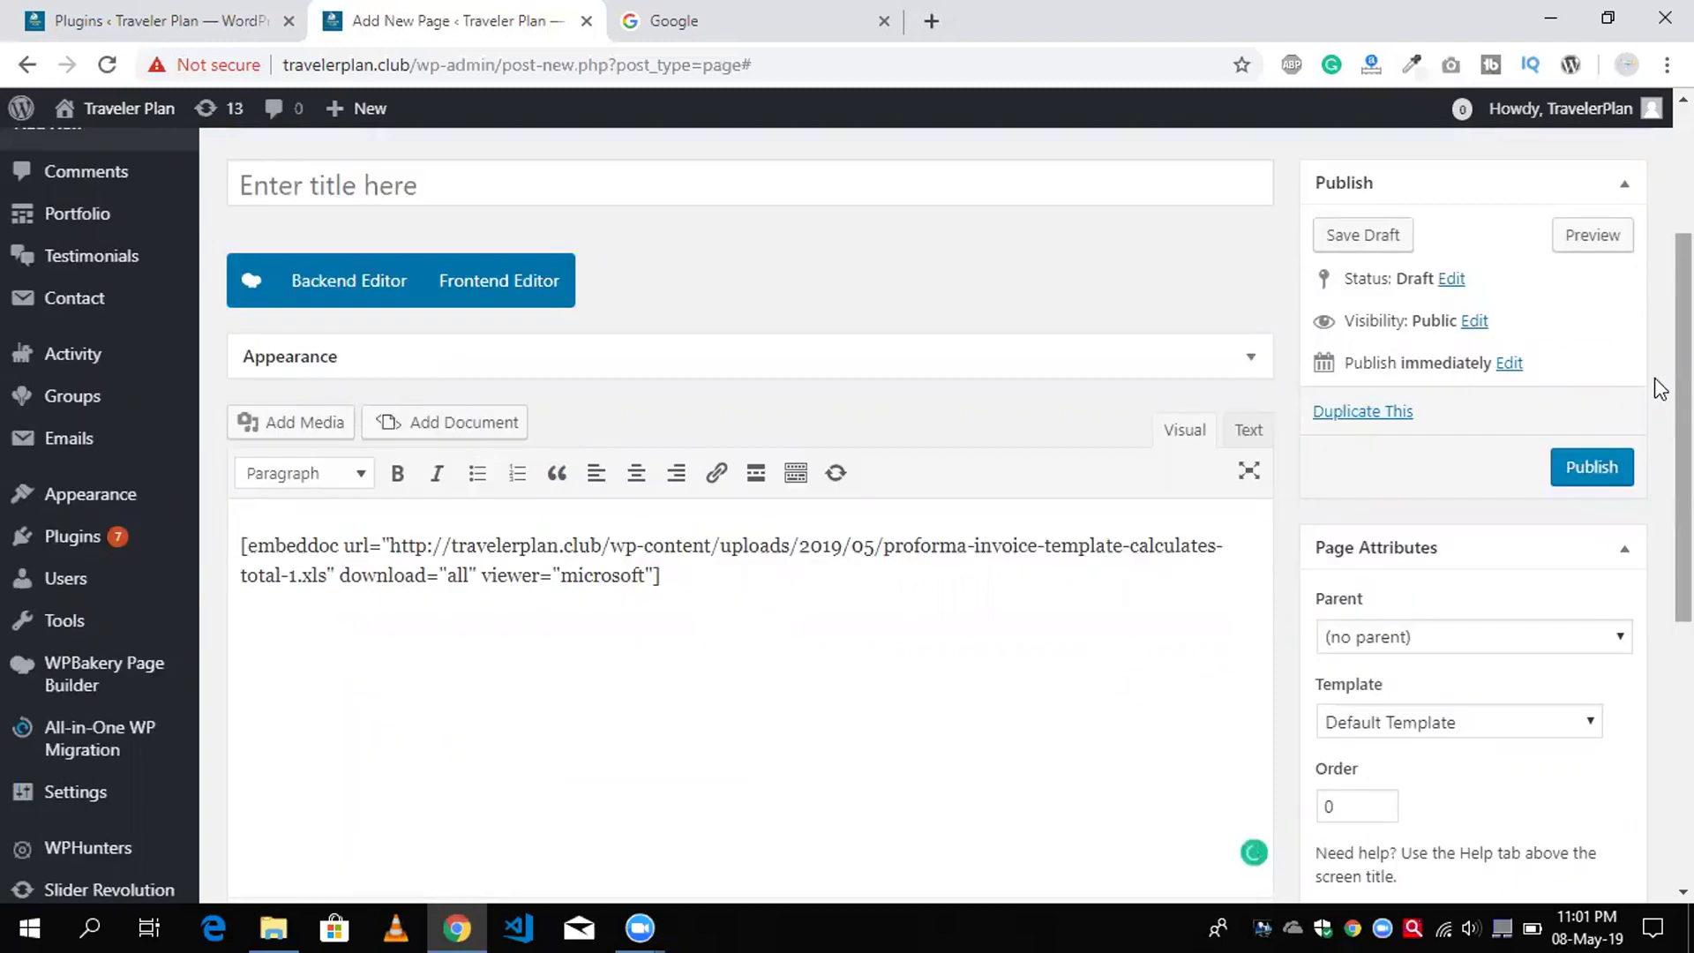
pyautogui.scroll(1, 1660, 386)
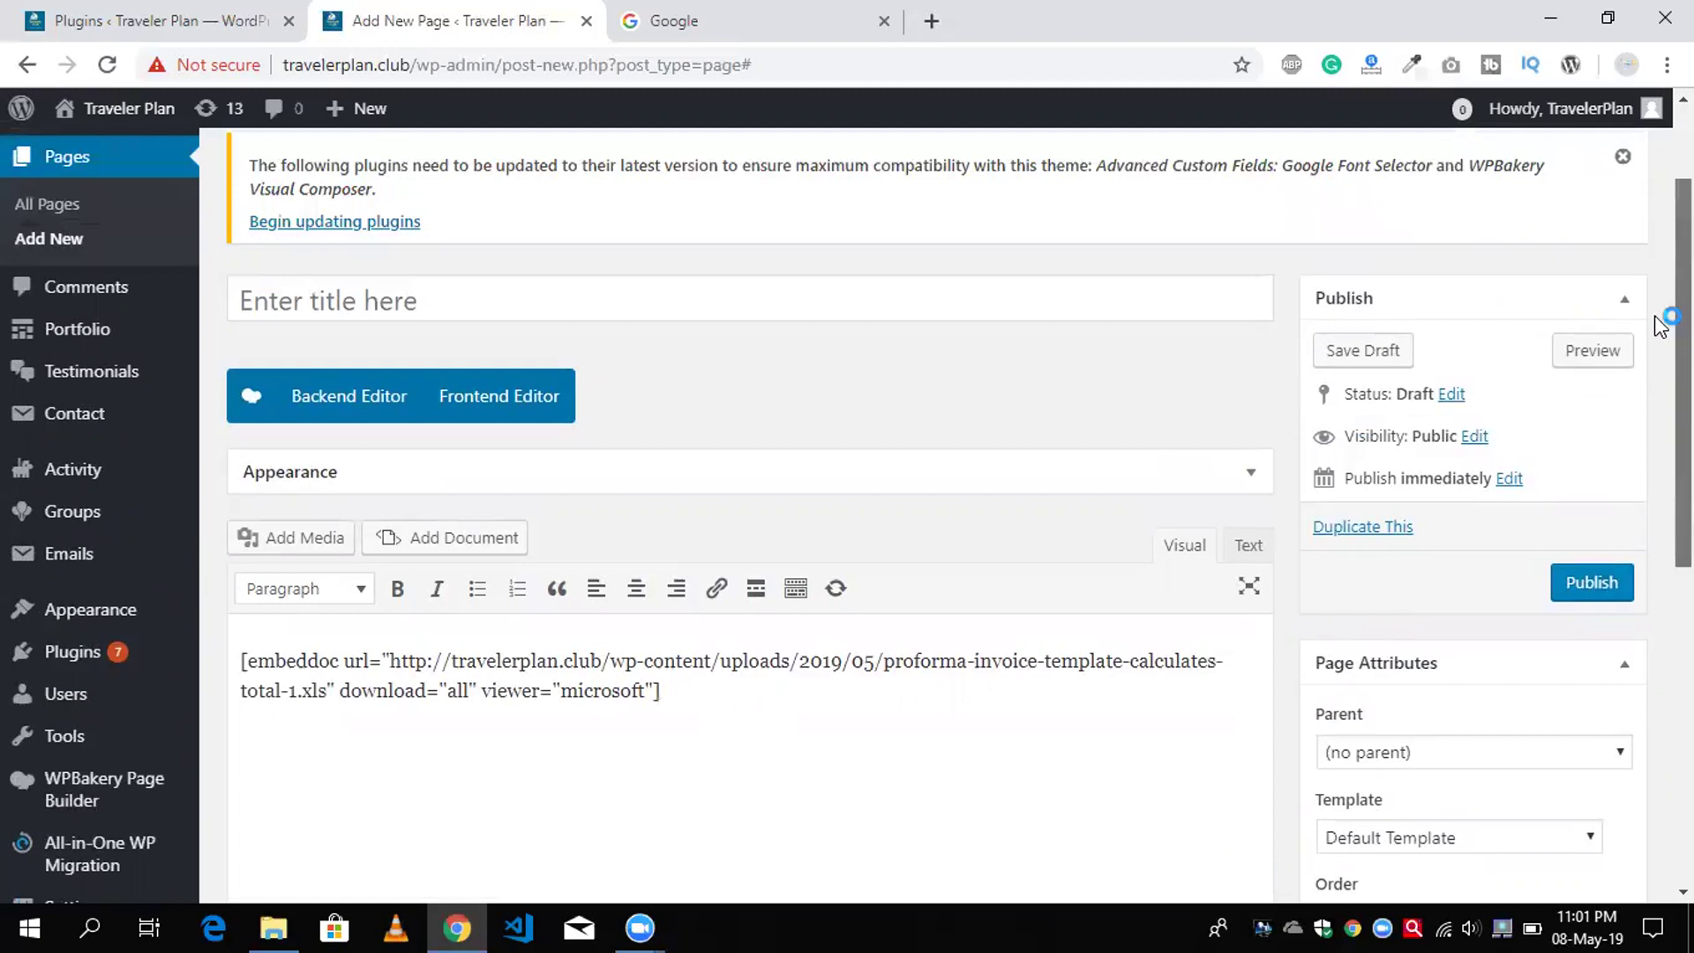
pyautogui.scroll(1, 1571, 386)
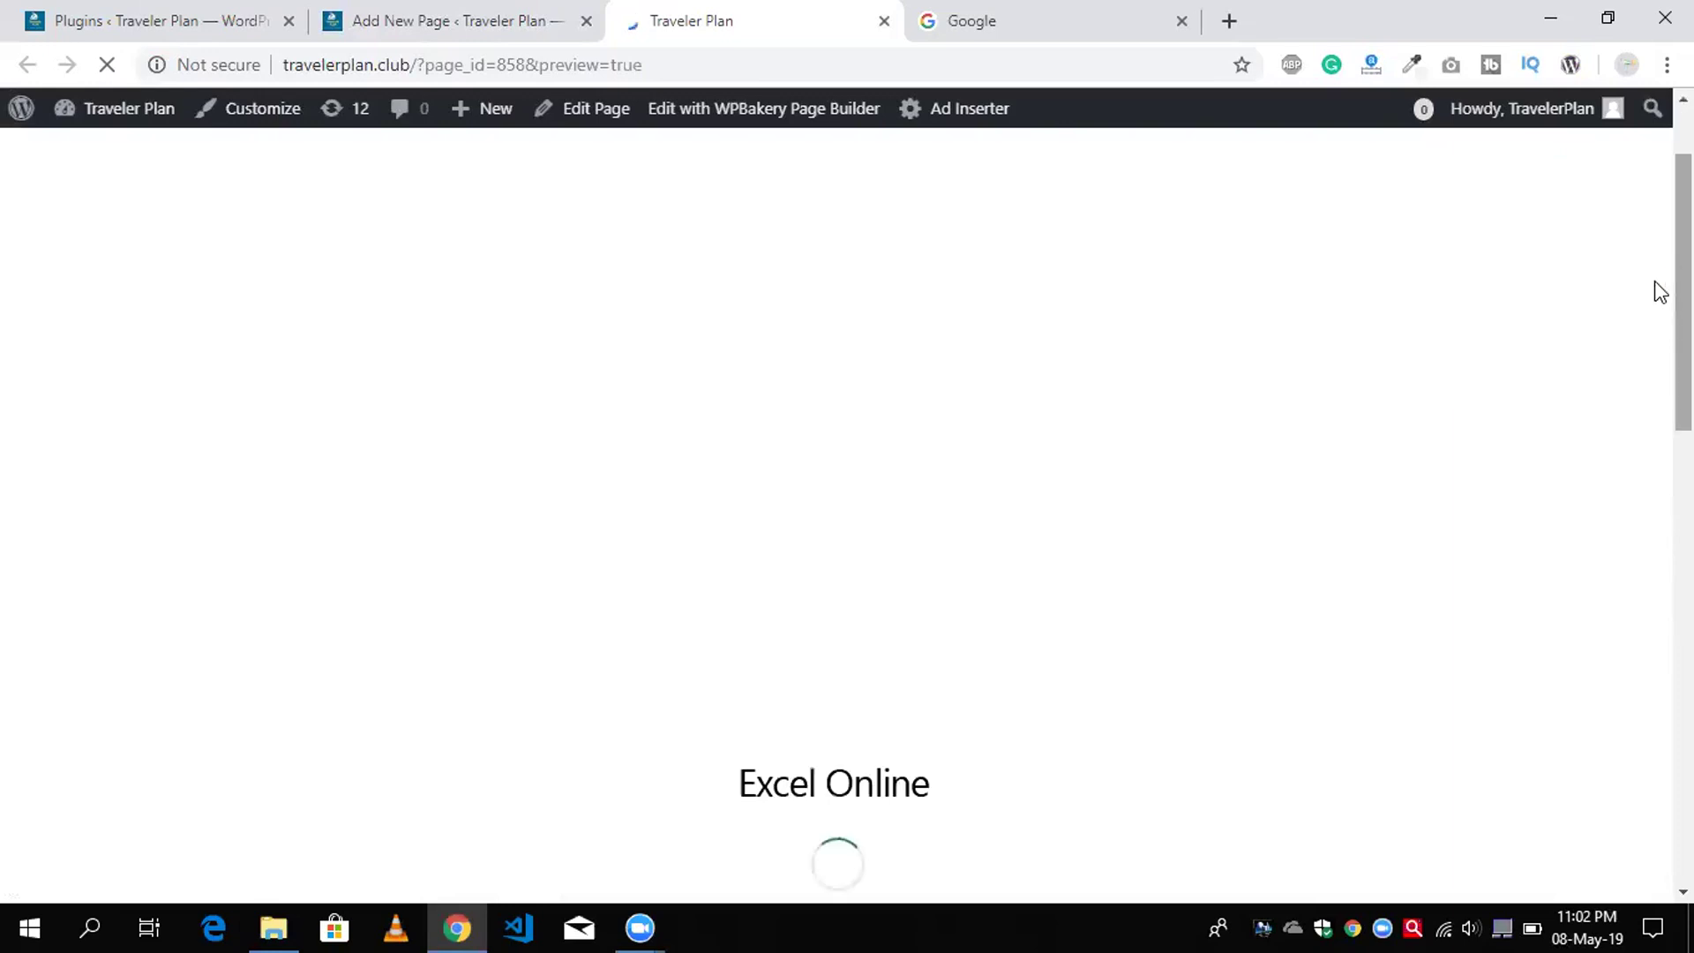
# Scroll through the preview to inspect the embedded PROFORMA INVOICE showing its 1,322.15 subtotal.
pyautogui.scroll(-3, 1661, 317)
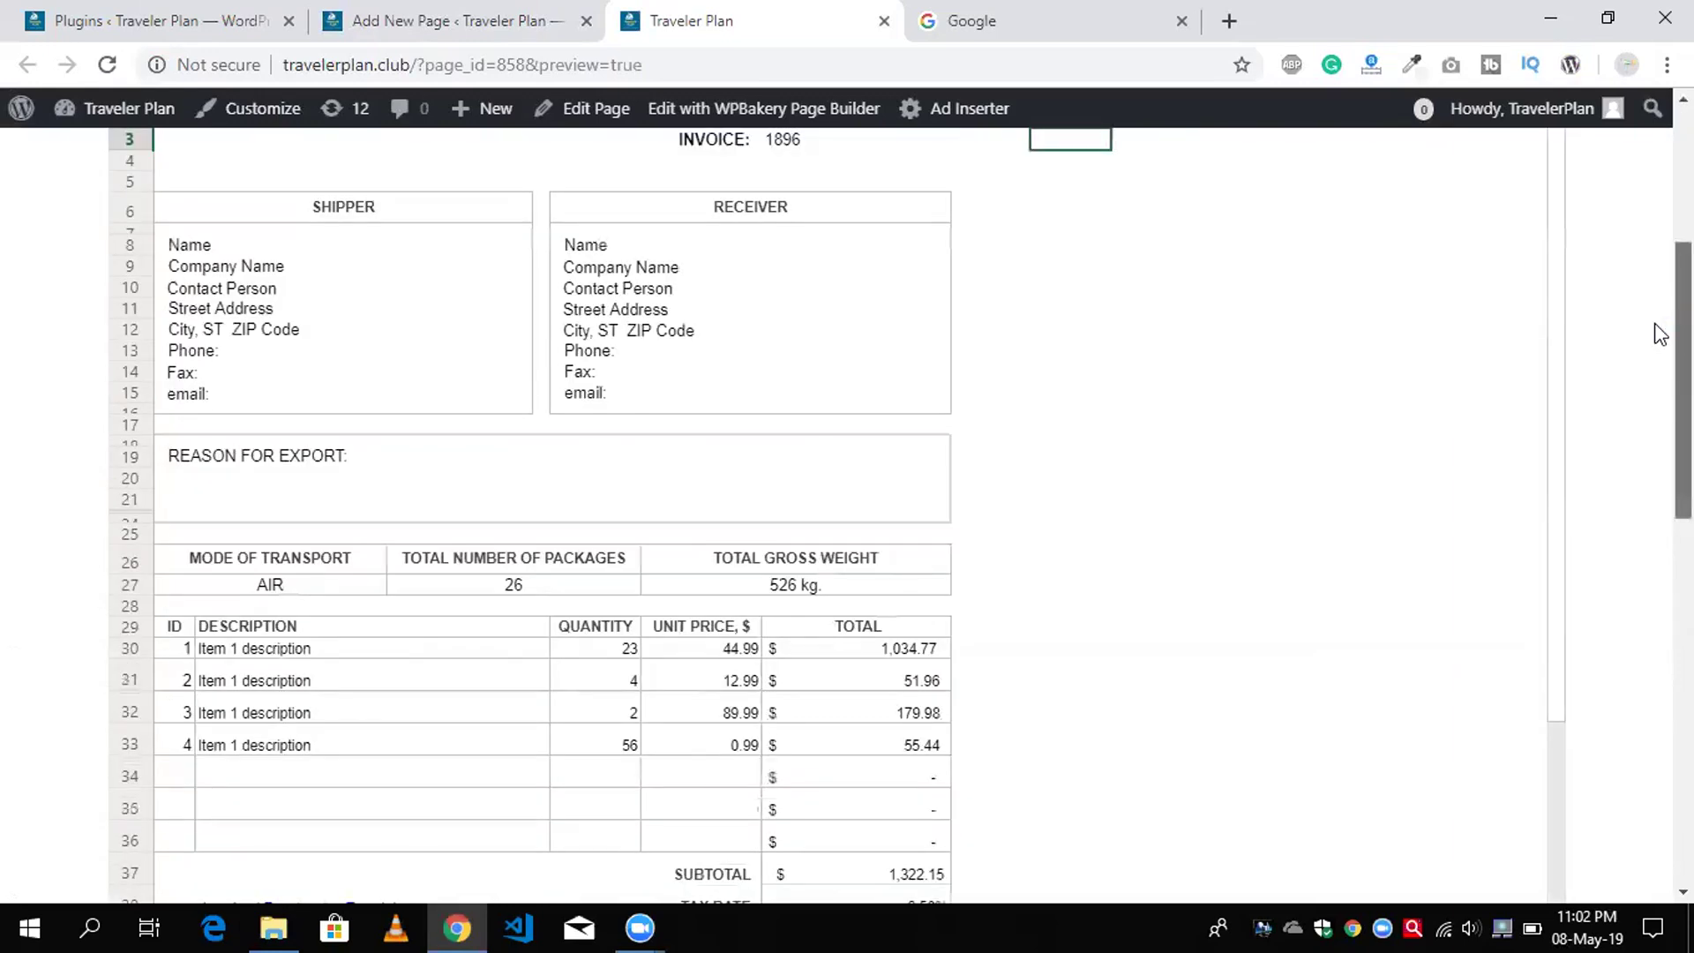
pyautogui.scroll(2, 1661, 309)
pyautogui.scroll(1, 1661, 307)
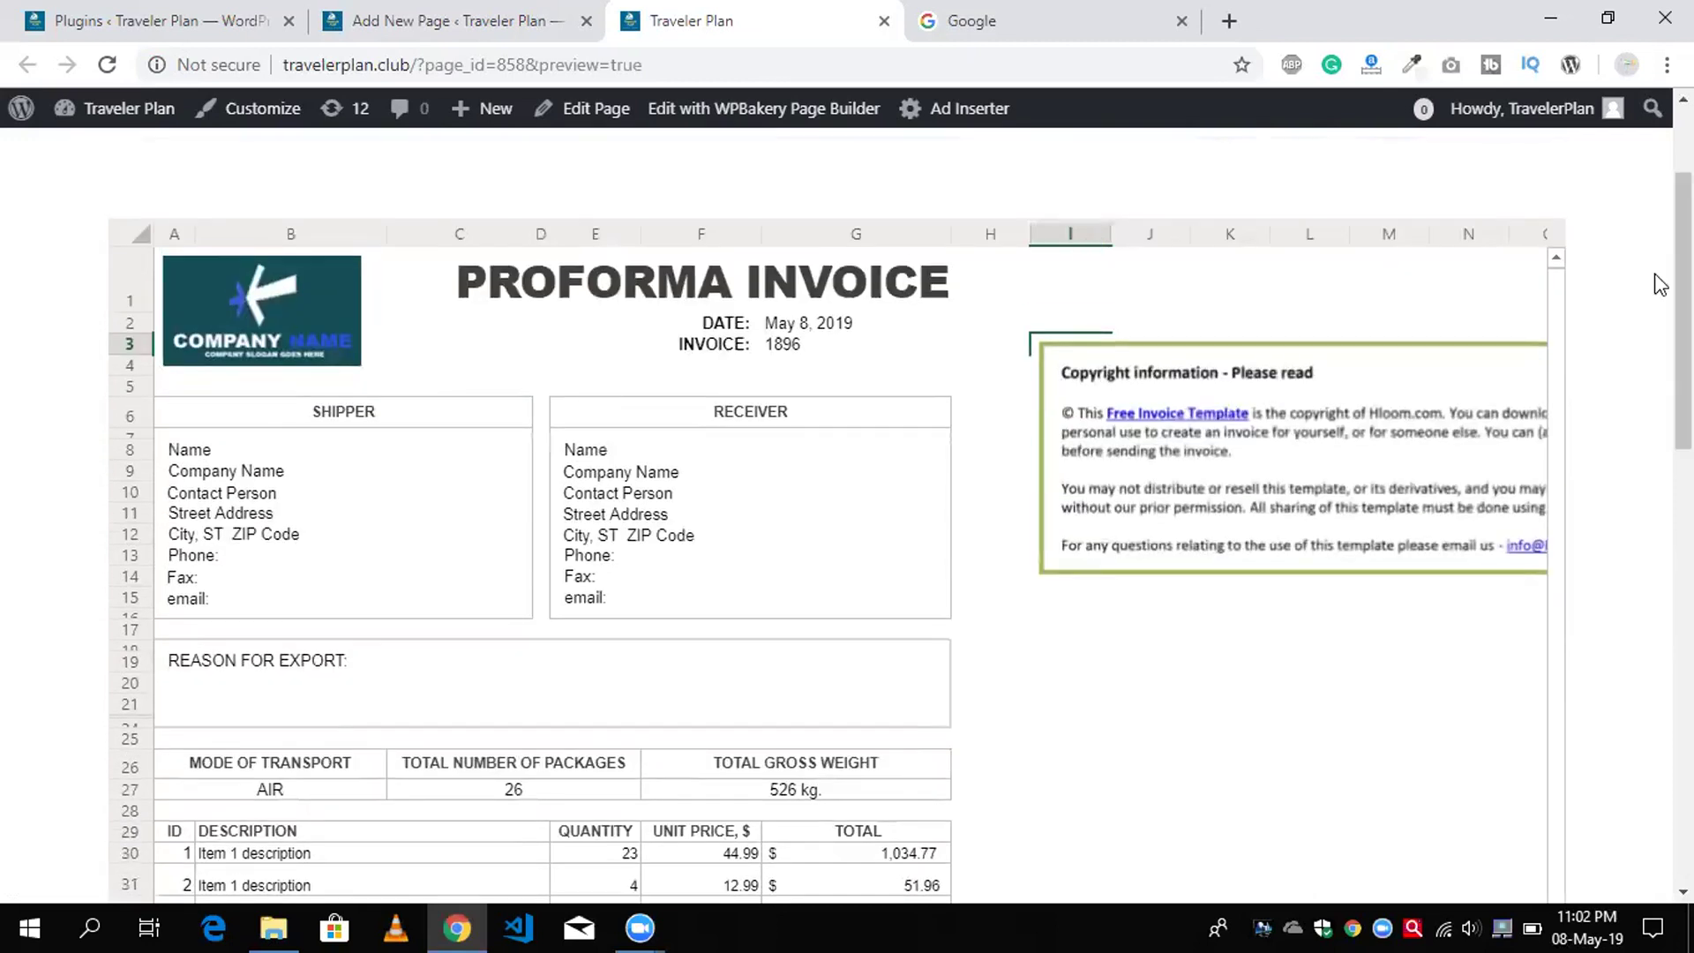
pyautogui.scroll(-1, 1661, 295)
pyautogui.scroll(-7, 1660, 494)
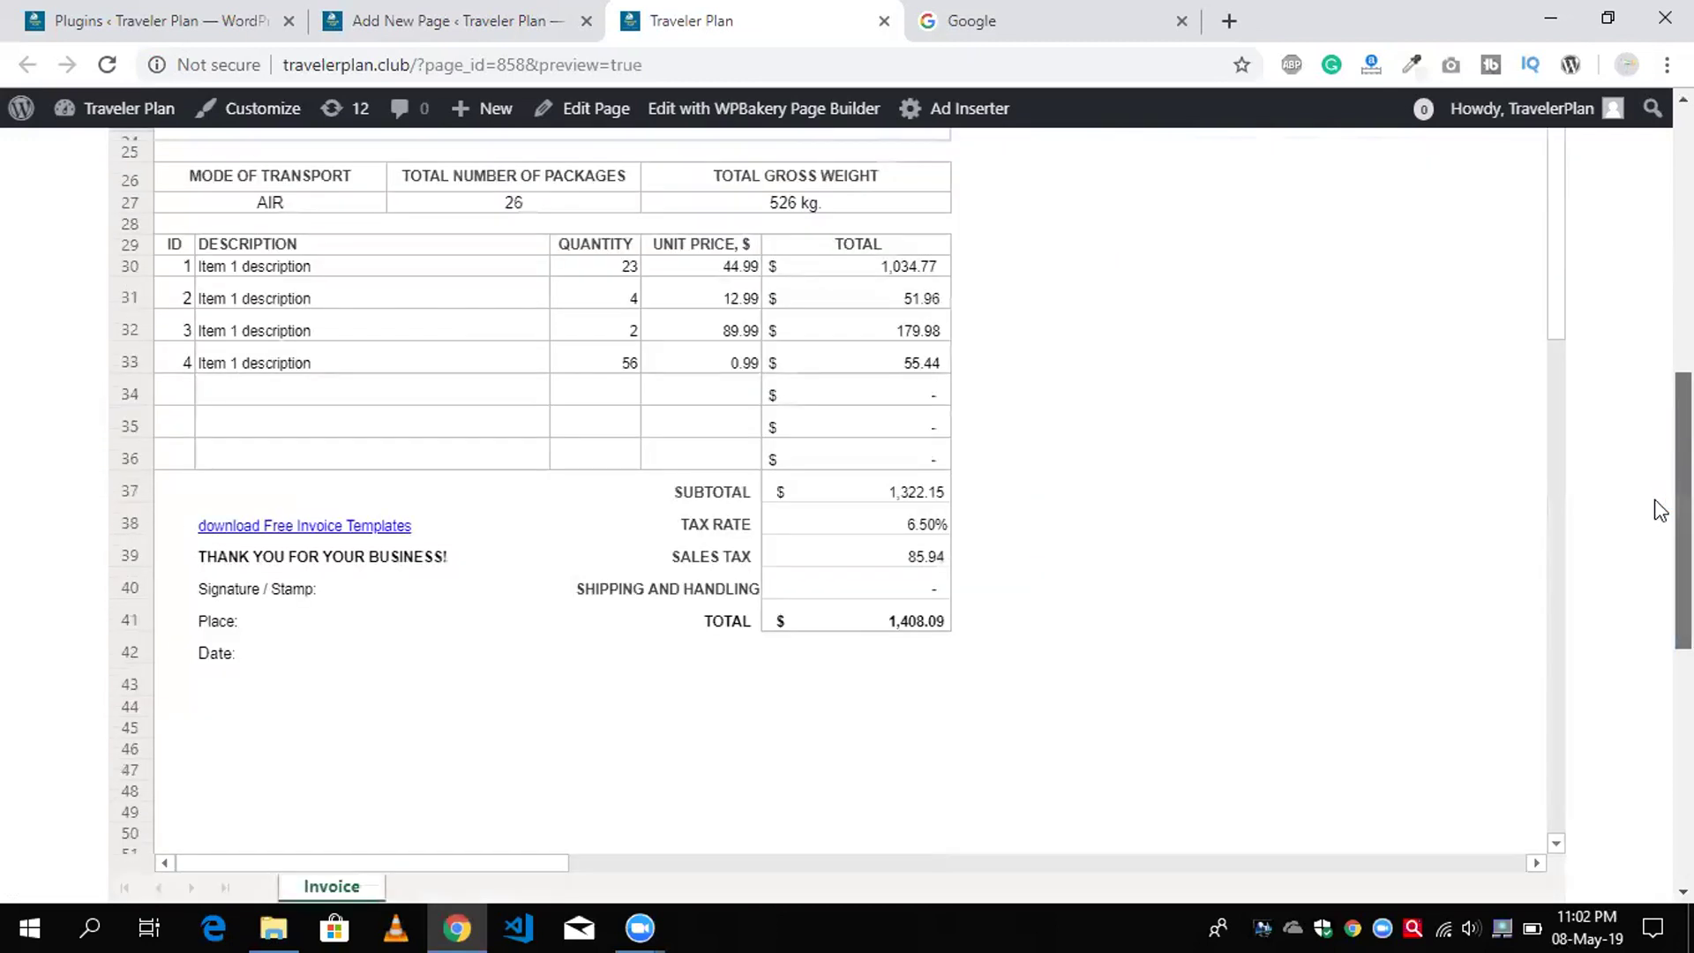
pyautogui.scroll(4, 1659, 265)
pyautogui.scroll(5, 952, 253)
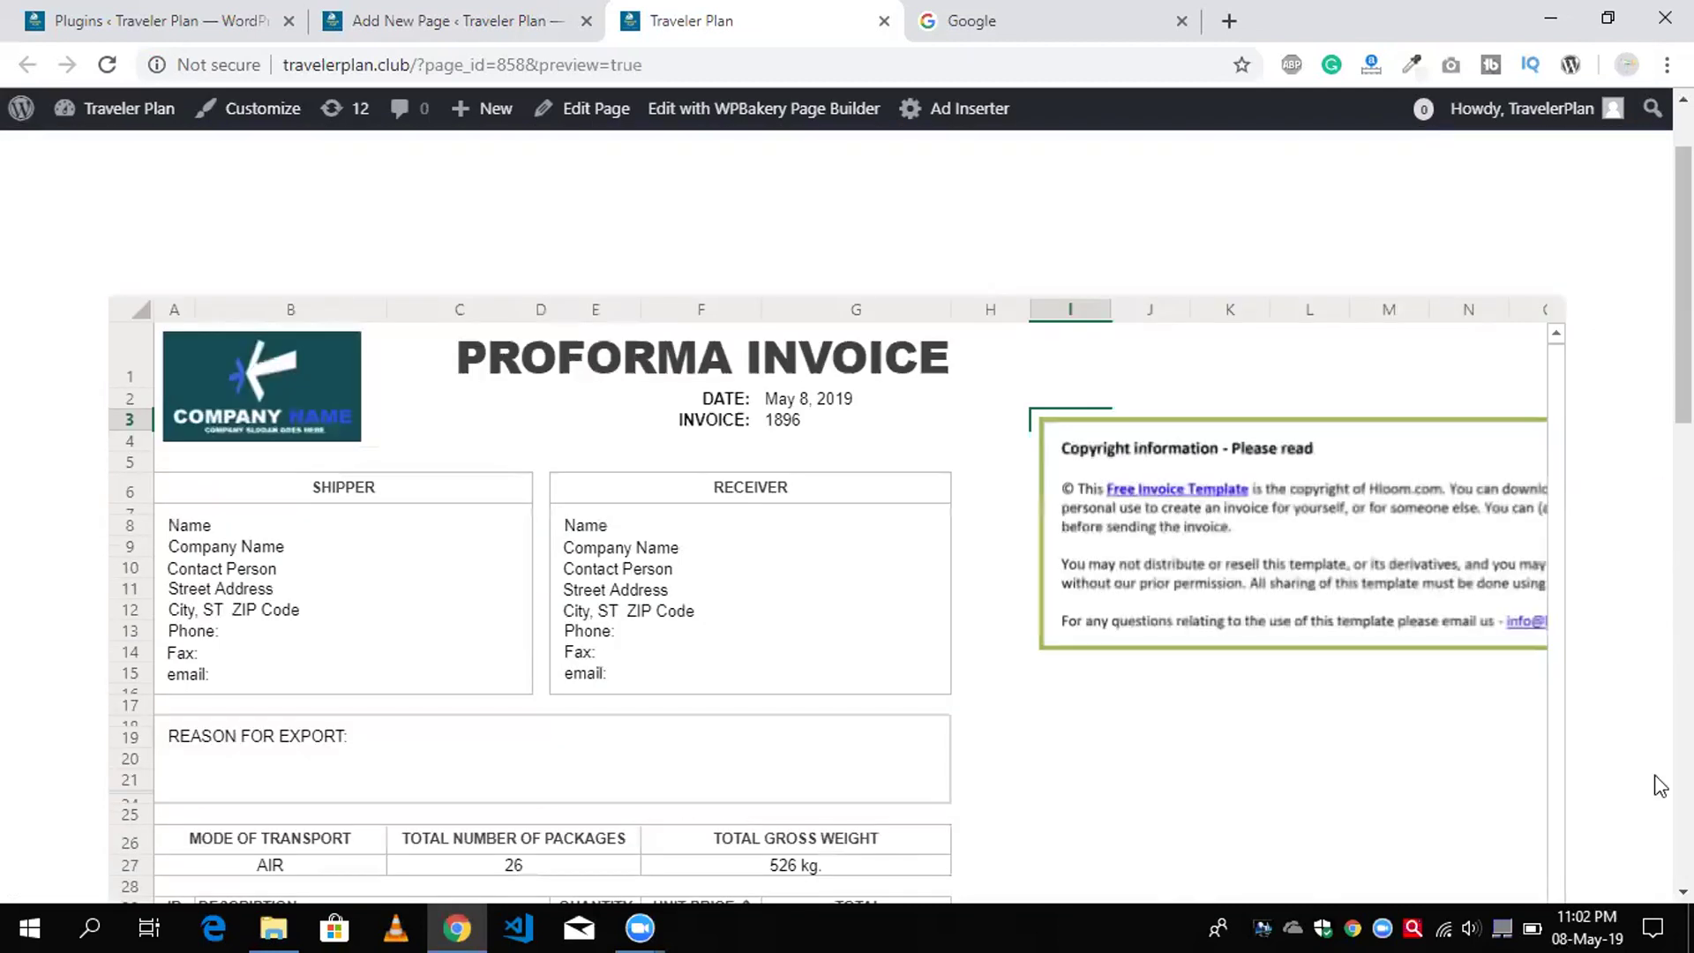
pyautogui.scroll(-10, 1661, 435)
pyautogui.scroll(10, 1661, 435)
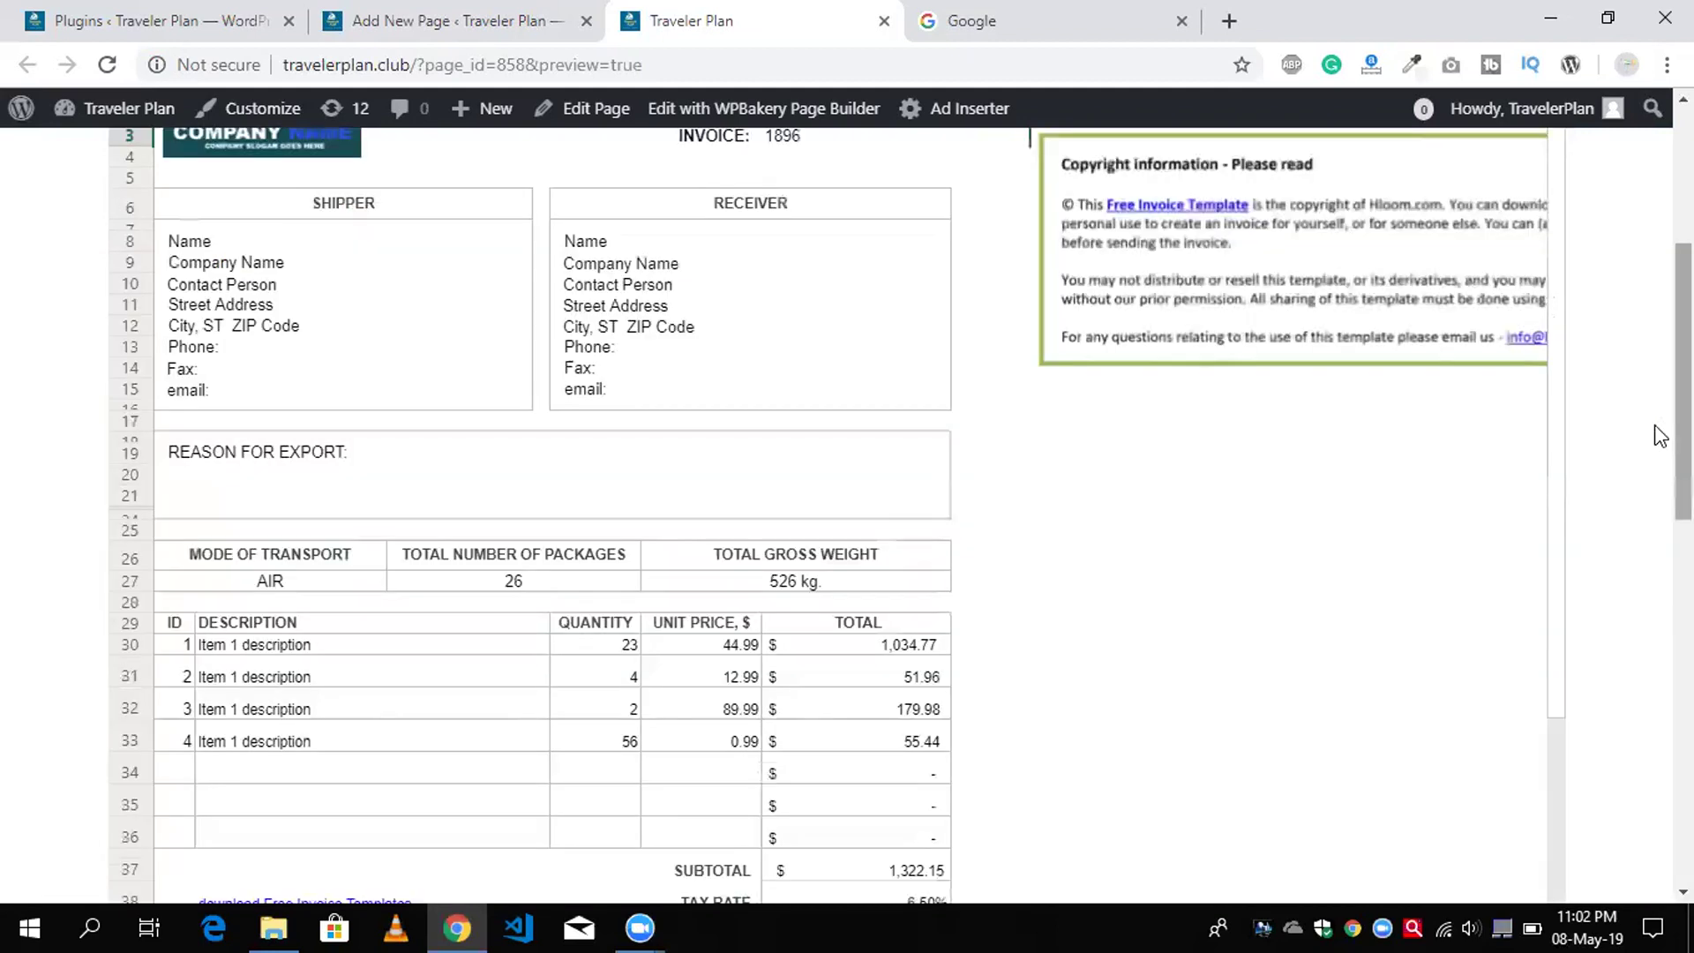
pyautogui.scroll(3, 1659, 349)
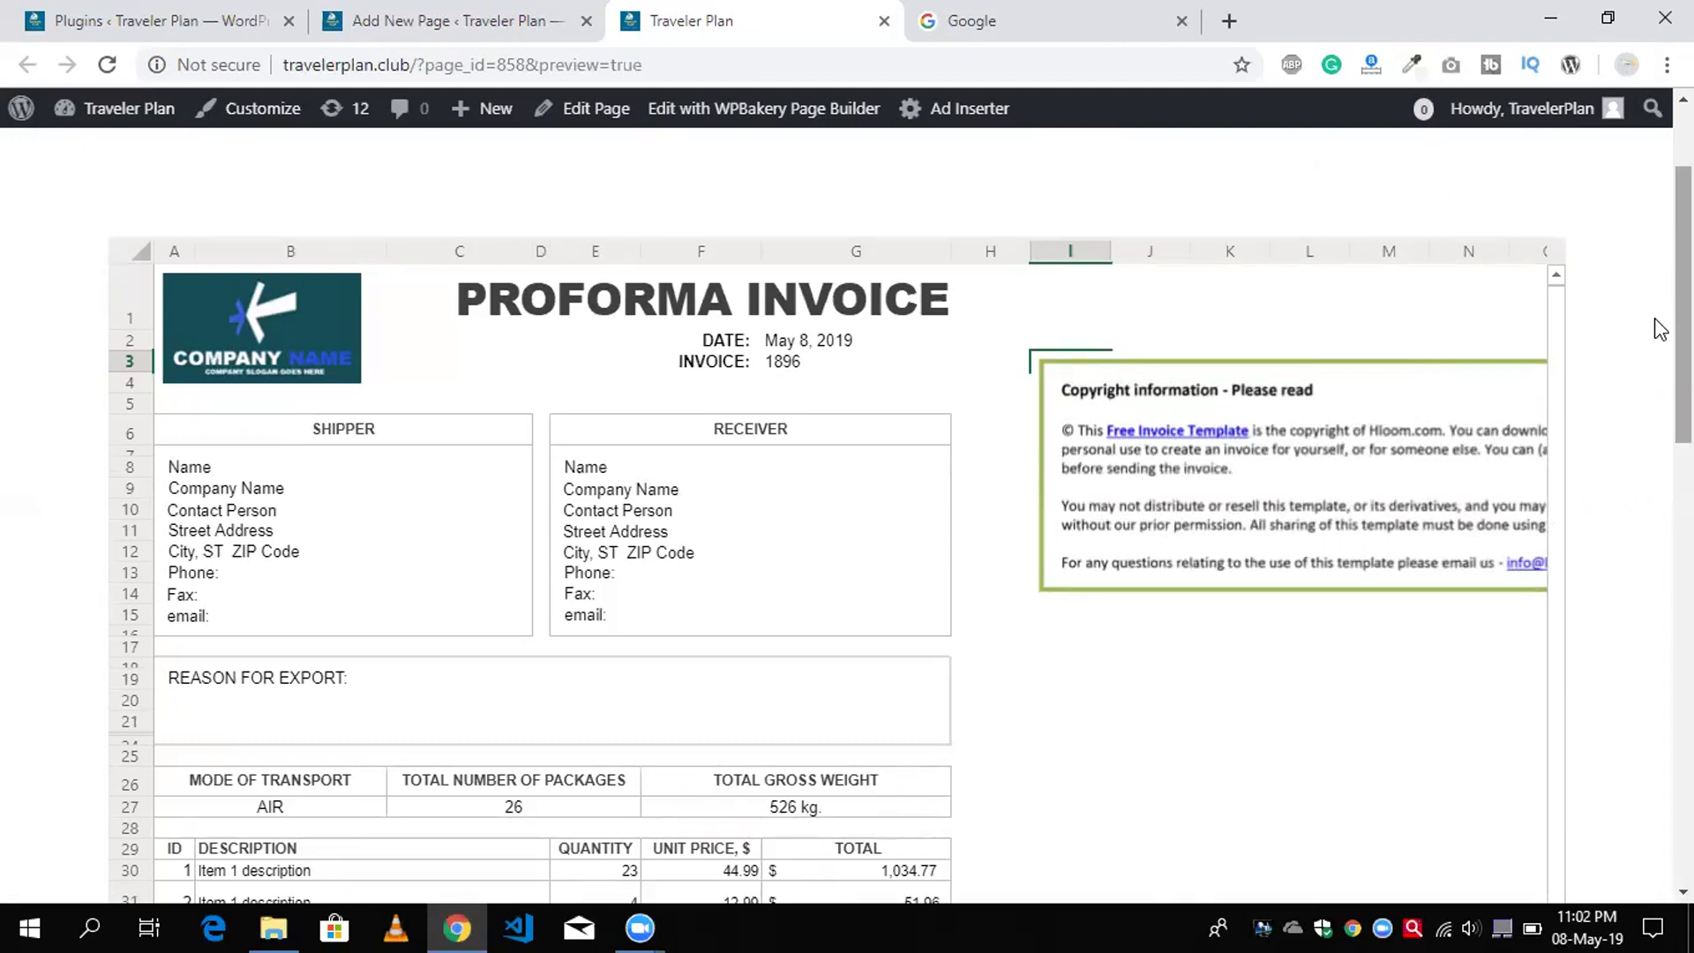
pyautogui.scroll(-2, 1660, 397)
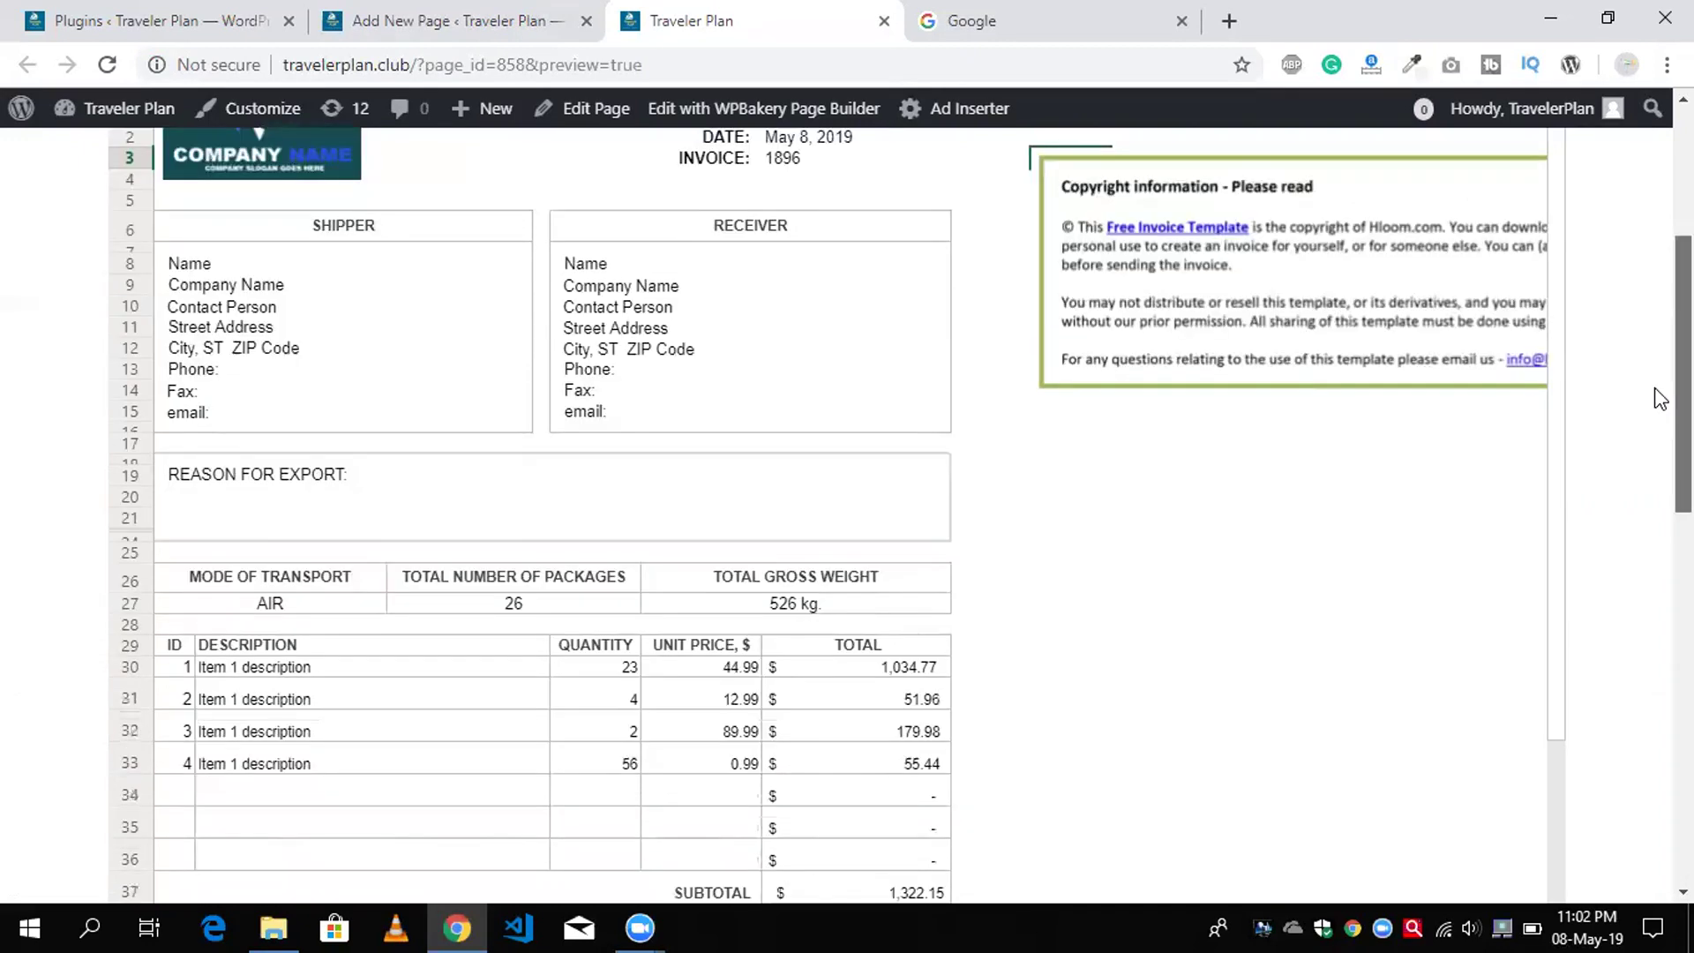